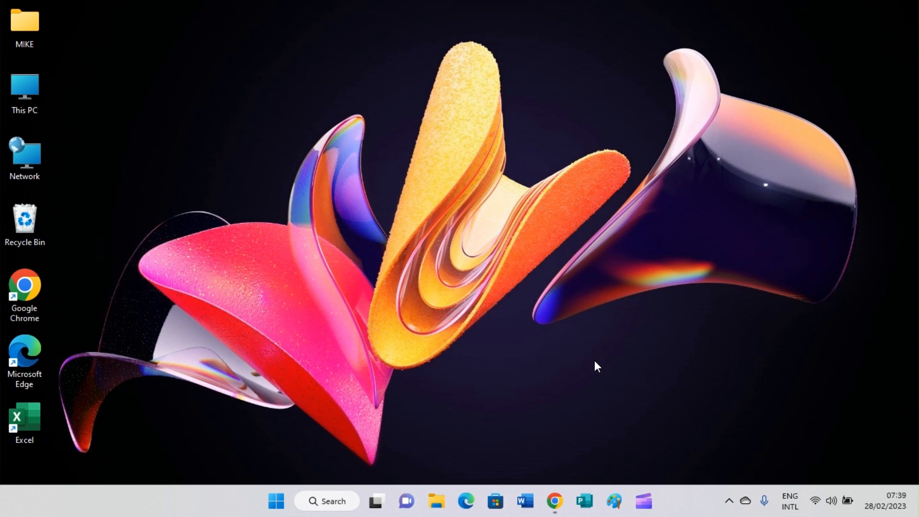
Open Microsoft Publisher and create a blank A4 portrait publication.
{"action": "left_click", "coordinate": [584, 505]}
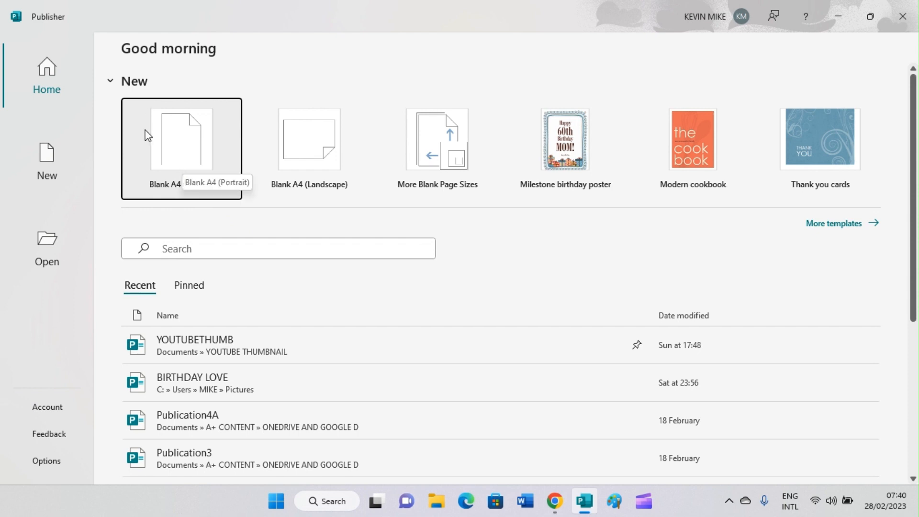
{"action": "left_click", "coordinate": [179, 161]}
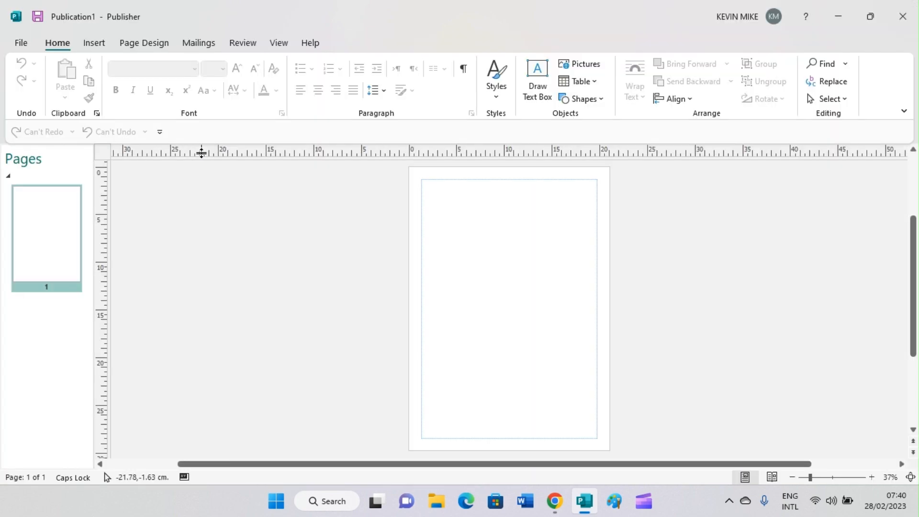
{"action": "left_click_drag", "start_coordinate": [202, 153], "coordinate": [201, 199]}
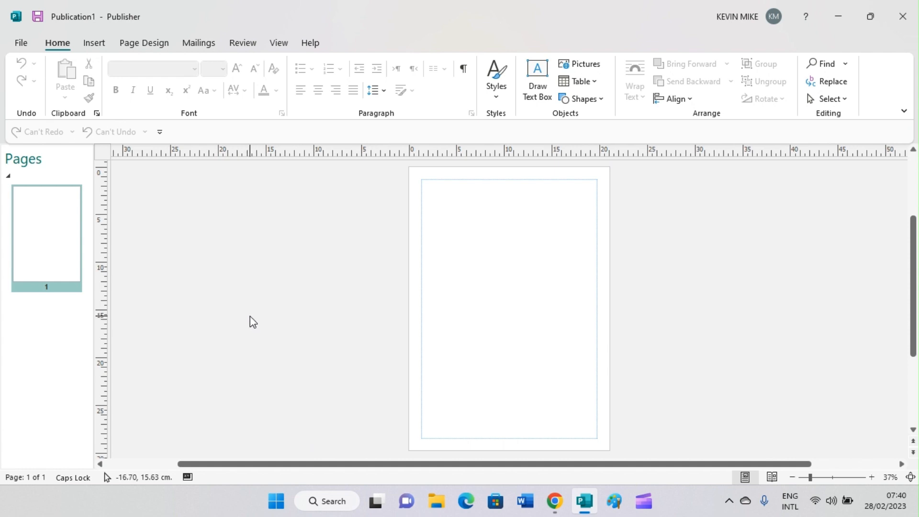
Set the measurement units to inches in the advanced program options.
{"action": "left_click", "coordinate": [21, 44]}
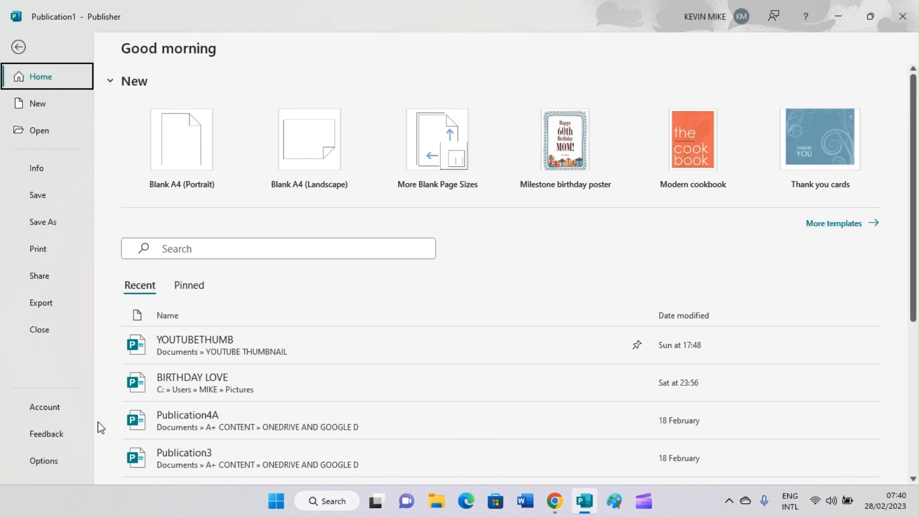
{"action": "left_click", "coordinate": [42, 461]}
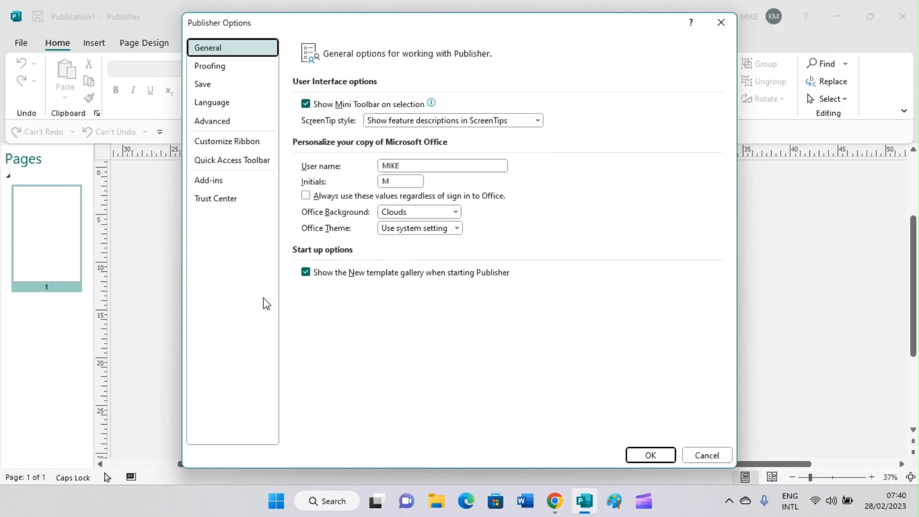
{"action": "left_click", "coordinate": [230, 125]}
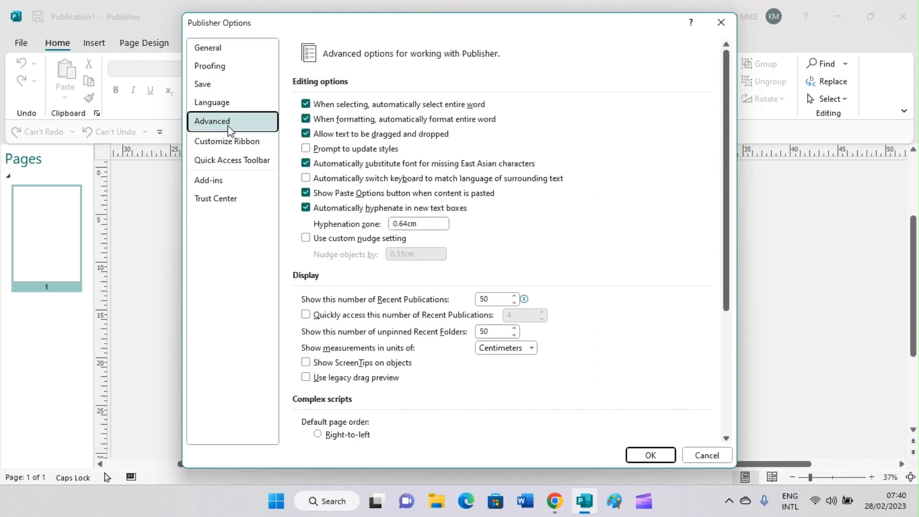
{"action": "left_click", "coordinate": [532, 348]}
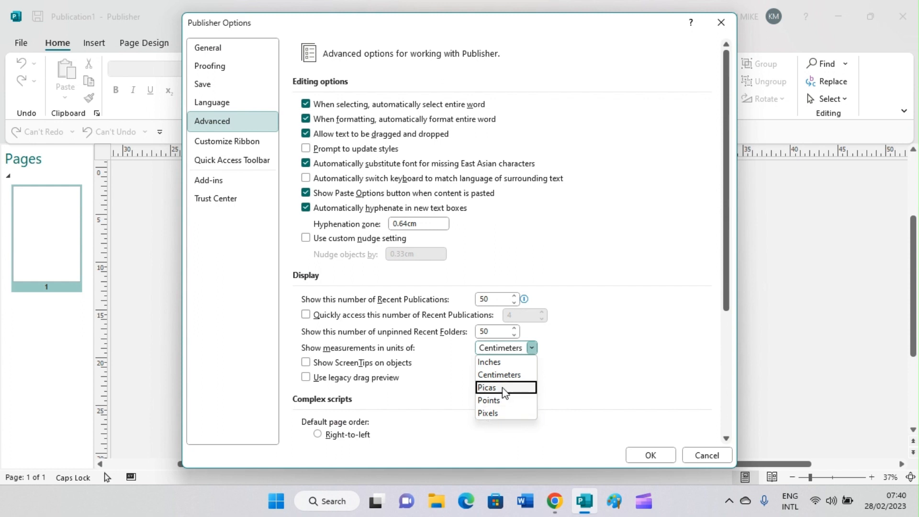
{"action": "left_click", "coordinate": [498, 353]}
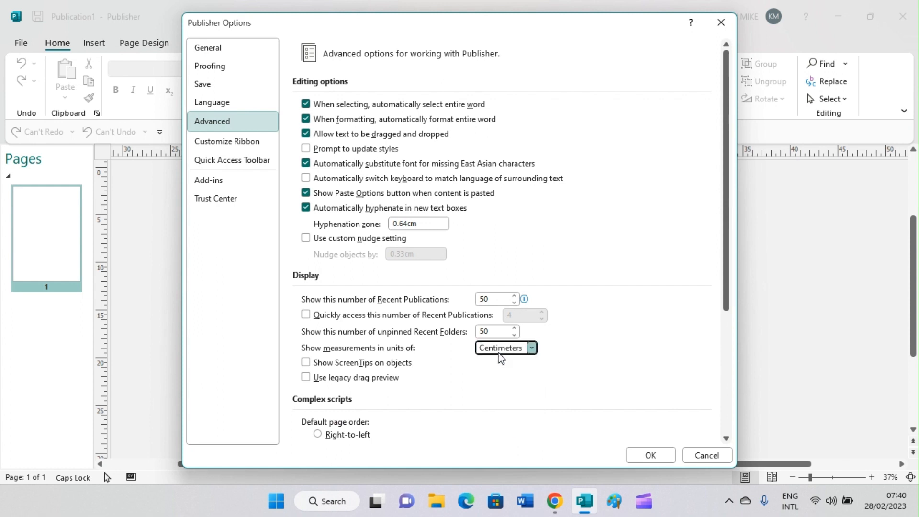
{"action": "left_click", "coordinate": [531, 348]}
{"action": "left_click", "coordinate": [490, 362]}
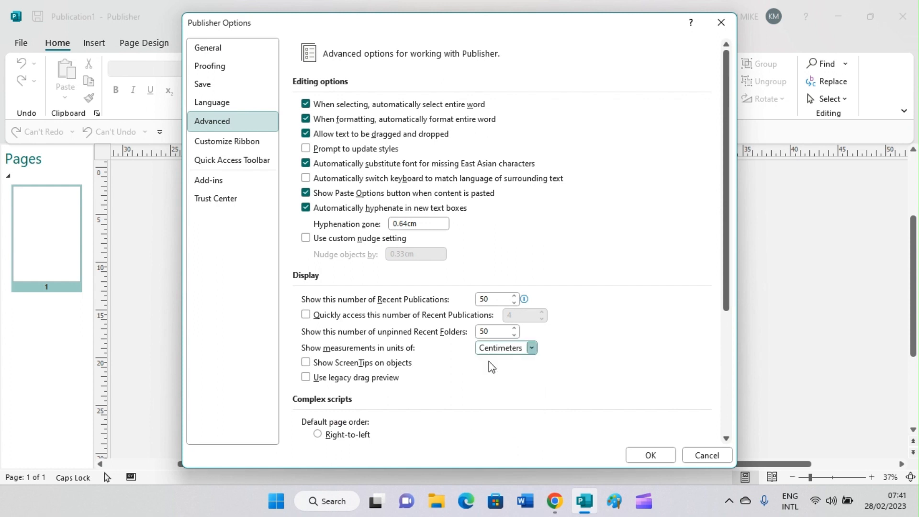
{"action": "left_click", "coordinate": [648, 455]}
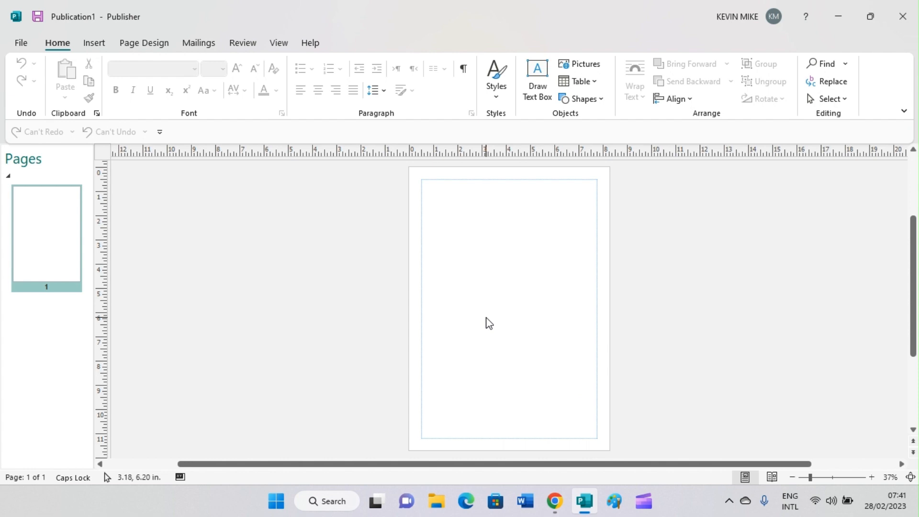
Set the page size to 6 inches wide and 9 inches high in the page setup.
{"action": "left_click", "coordinate": [140, 46]}
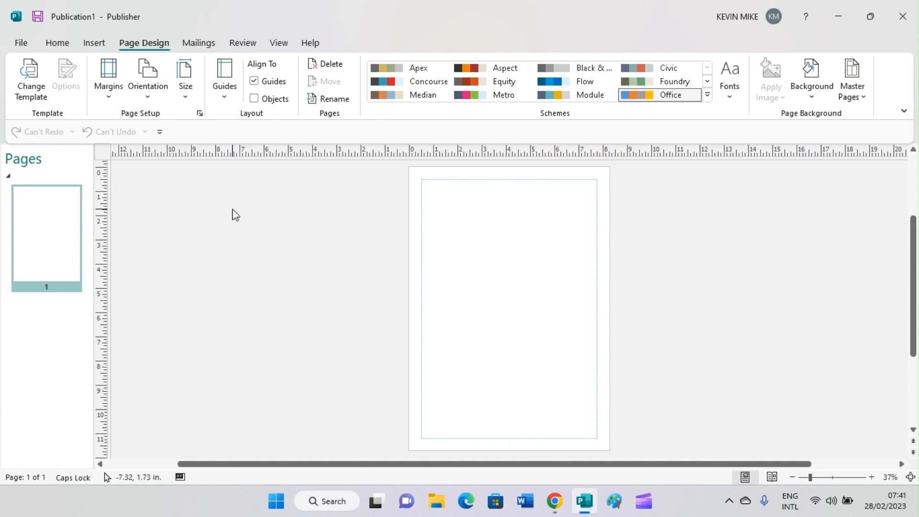
{"action": "left_click", "coordinate": [193, 102]}
{"action": "left_click", "coordinate": [190, 102]}
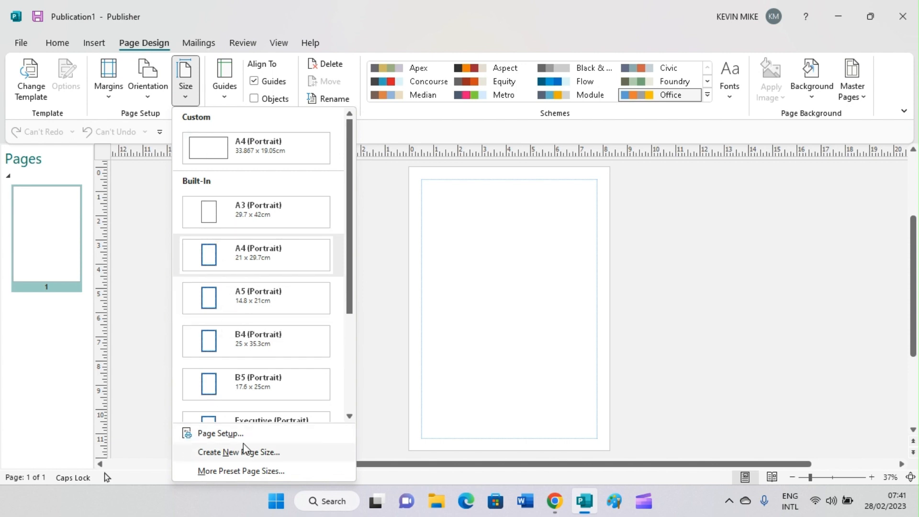
{"action": "left_click", "coordinate": [223, 438]}
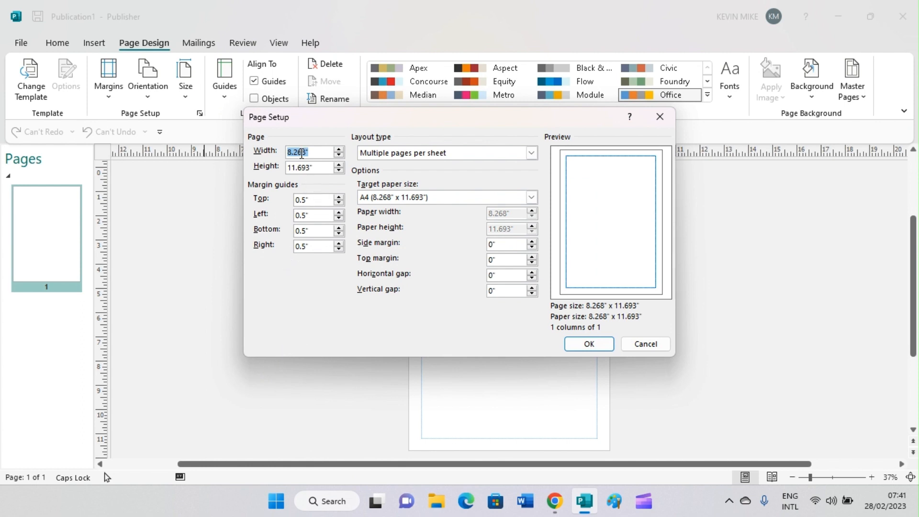
{"action": "left_click", "coordinate": [305, 151]}
{"action": "key", "text": "BackSpace"}
{"action": "key", "text": "BackSpace"}
{"action": "key", "text": "BackSpace"}
{"action": "key", "text": "BackSpace"}
{"action": "key", "text": "BackSpace"}
{"action": "key", "text": "BackSpace"}
{"action": "type", "text": "6"}
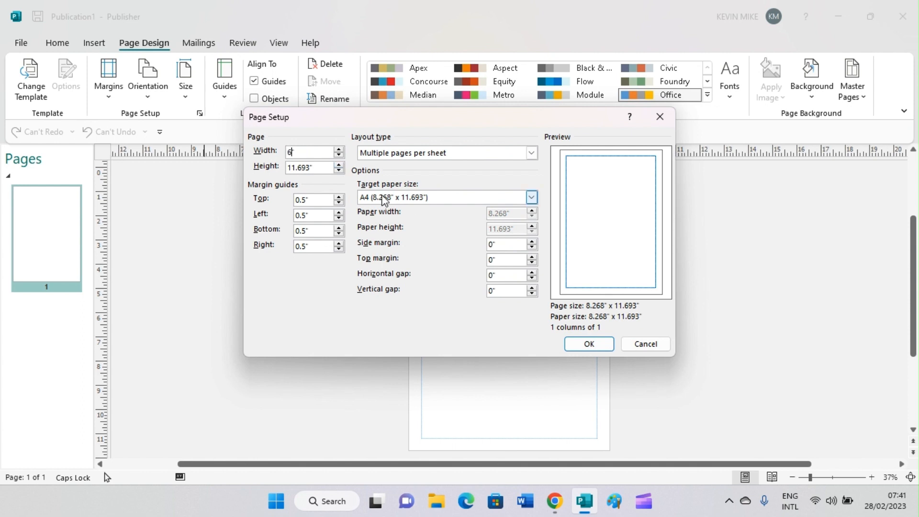
{"action": "left_click", "coordinate": [312, 167]}
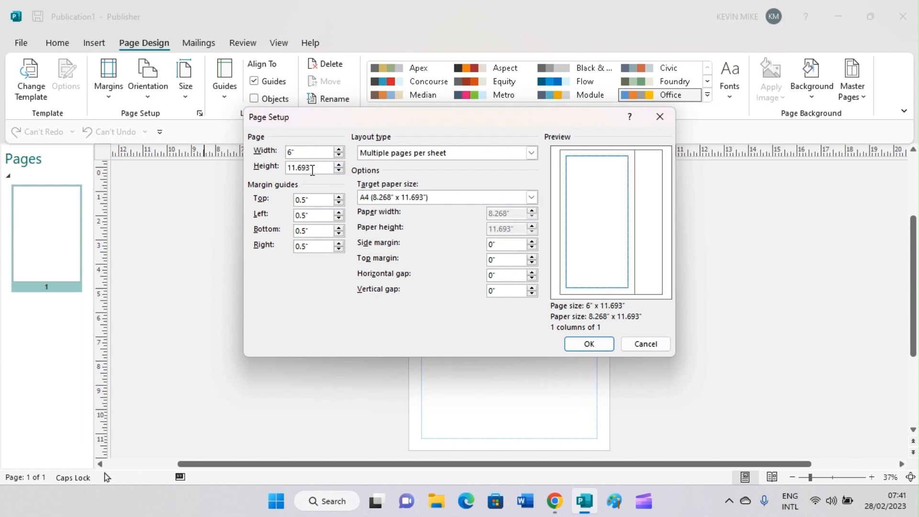
{"action": "key", "text": "BackSpace"}
{"action": "key", "text": "BackSpace"}
{"action": "key", "text": "BackSpace"}
{"action": "key", "text": "BackSpace"}
{"action": "key", "text": "BackSpace"}
{"action": "key", "text": "BackSpace"}
{"action": "key", "text": "BackSpace"}
{"action": "type", "text": "9"}
Set the top, left and right margin guides to 0.4 inches and the bottom one to 4 inches, and apply the page setup.
{"action": "left_click", "coordinate": [305, 198]}
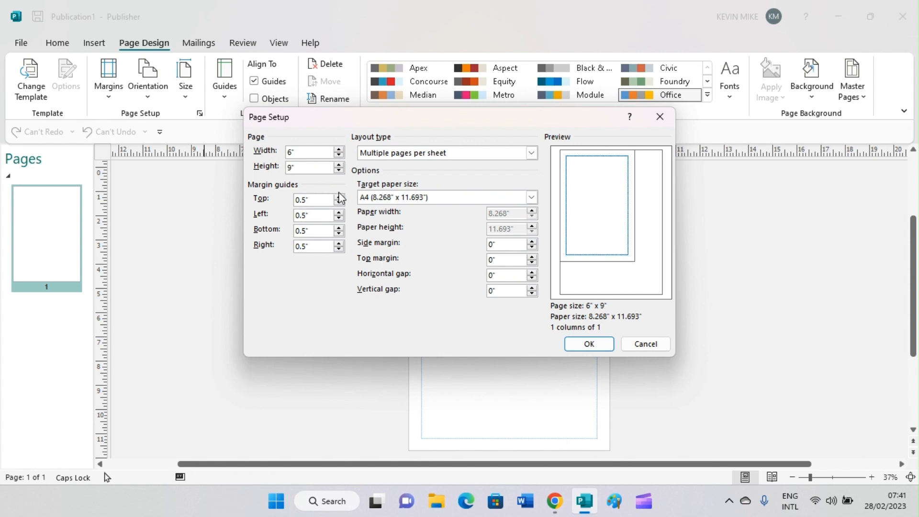
{"action": "key", "text": "BackSpace"}
{"action": "key", "text": "BackSpace"}
{"action": "type", "text": "4"}
{"action": "left_click", "coordinate": [308, 212]}
{"action": "key", "text": "BackSpace"}
{"action": "key", "text": "BackSpace"}
{"action": "type", "text": "4"}
{"action": "left_click", "coordinate": [305, 232]}
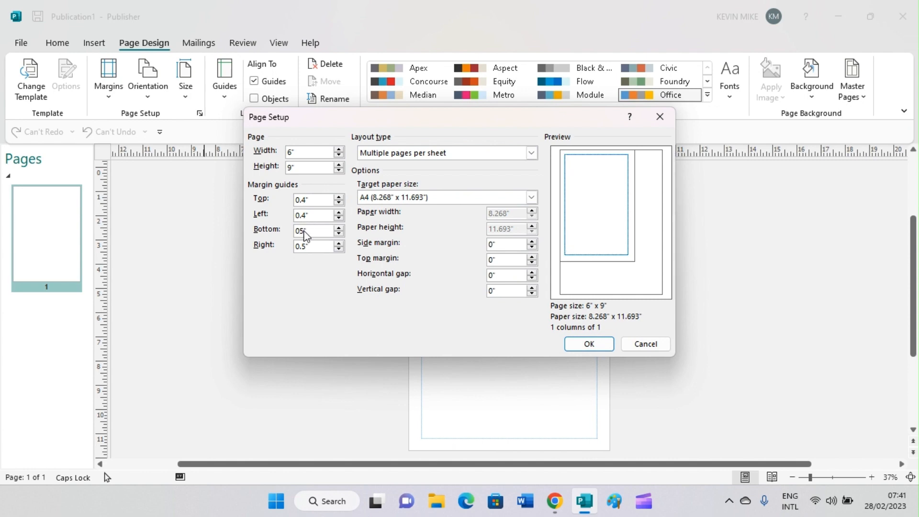
{"action": "type", "text": "4"}
{"action": "left_click", "coordinate": [308, 247]}
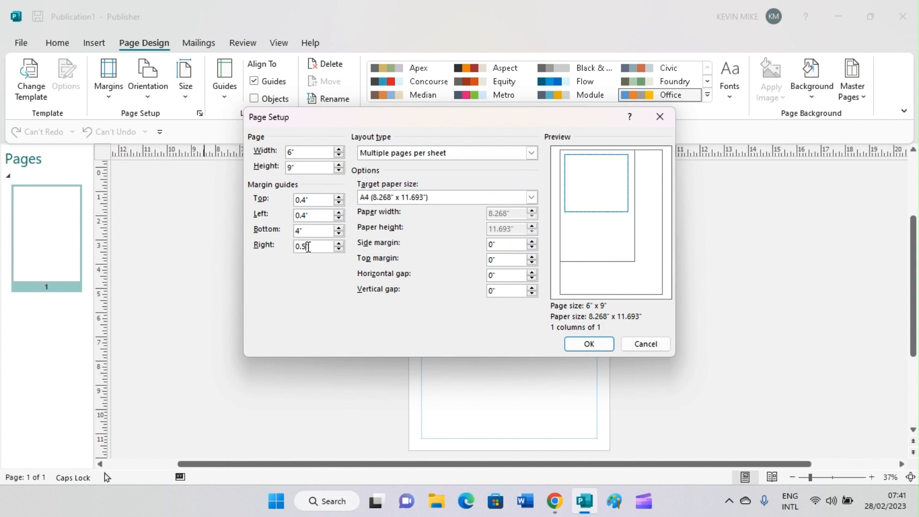
{"action": "key", "text": "BackSpace"}
{"action": "type", "text": "4"}
{"action": "left_click", "coordinate": [589, 344]}
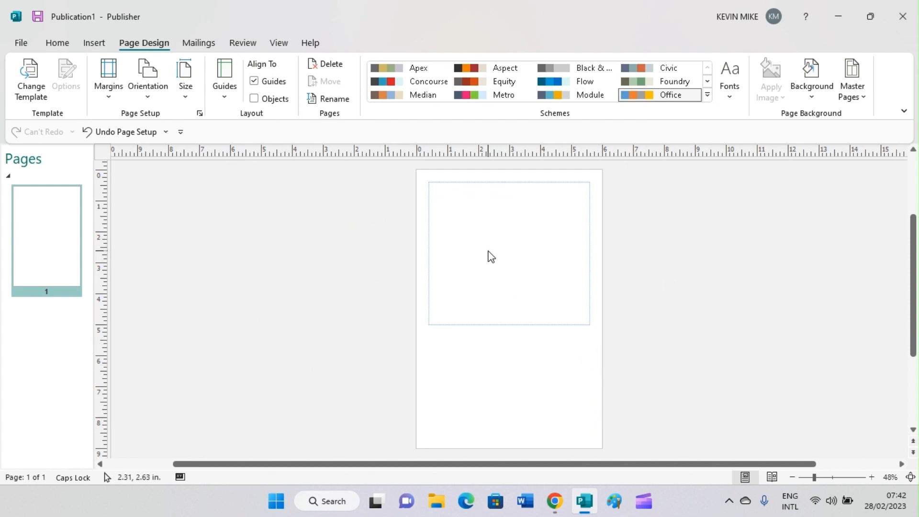
Set the page's bottom margin guide to 0.4 inches in the page setup.
{"action": "left_click", "coordinate": [185, 96]}
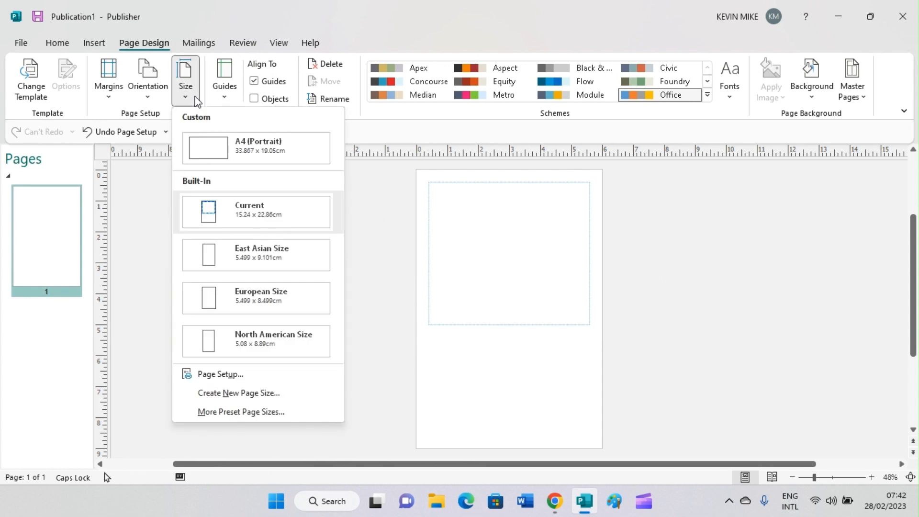
{"action": "left_click", "coordinate": [216, 376]}
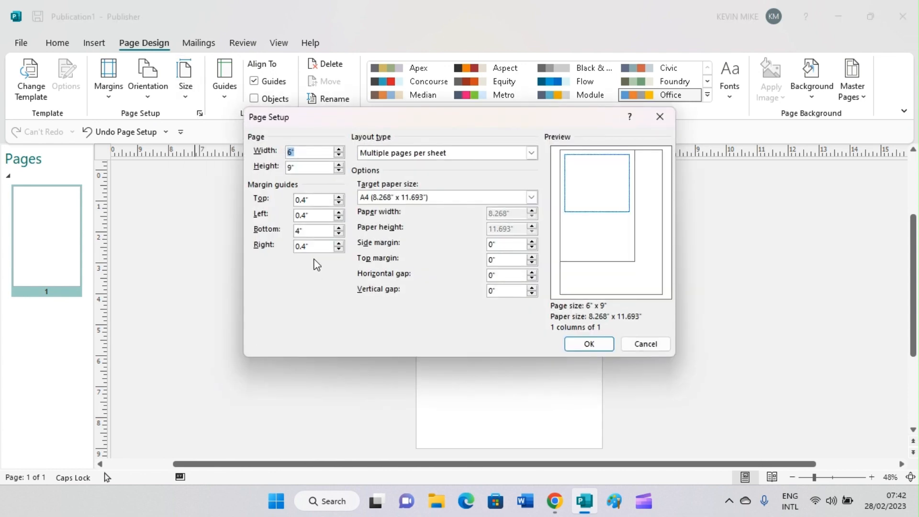
{"action": "left_click", "coordinate": [298, 232]}
{"action": "type", "text": "0."}
{"action": "left_click", "coordinate": [602, 345]}
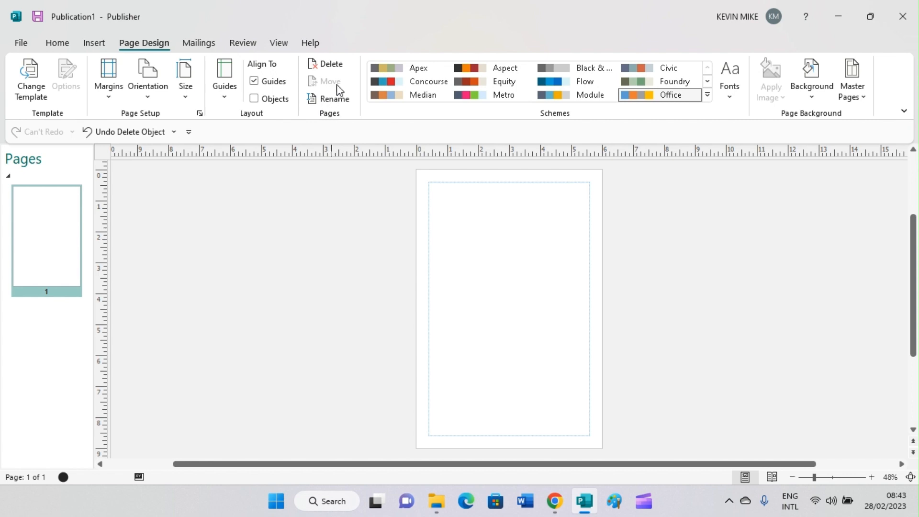
Fill the page background with the picture bg1 from the computer's PUBLISHER background folder.
{"action": "left_click", "coordinate": [812, 93]}
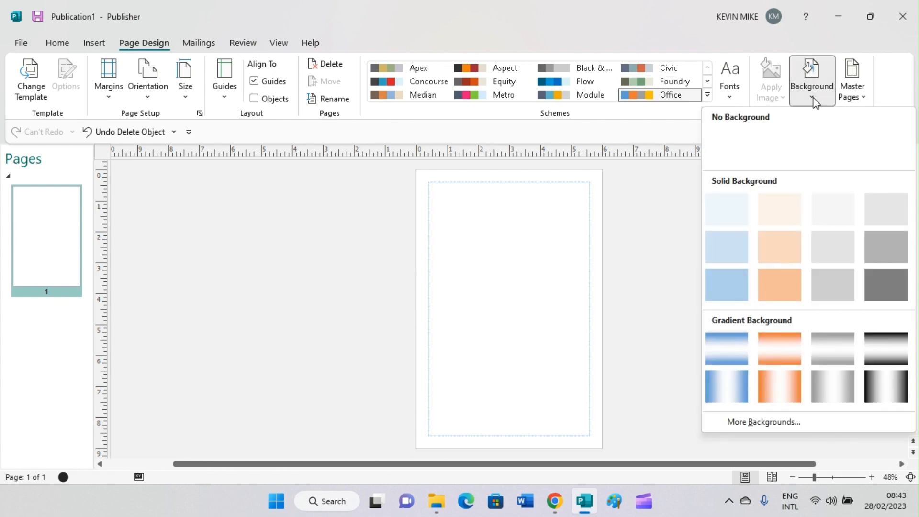
{"action": "left_click", "coordinate": [748, 424]}
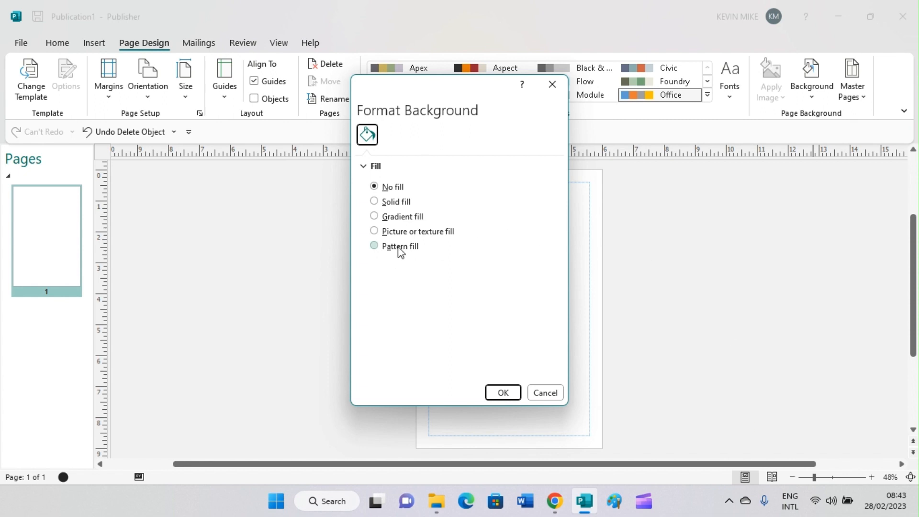
{"action": "left_click", "coordinate": [373, 232]}
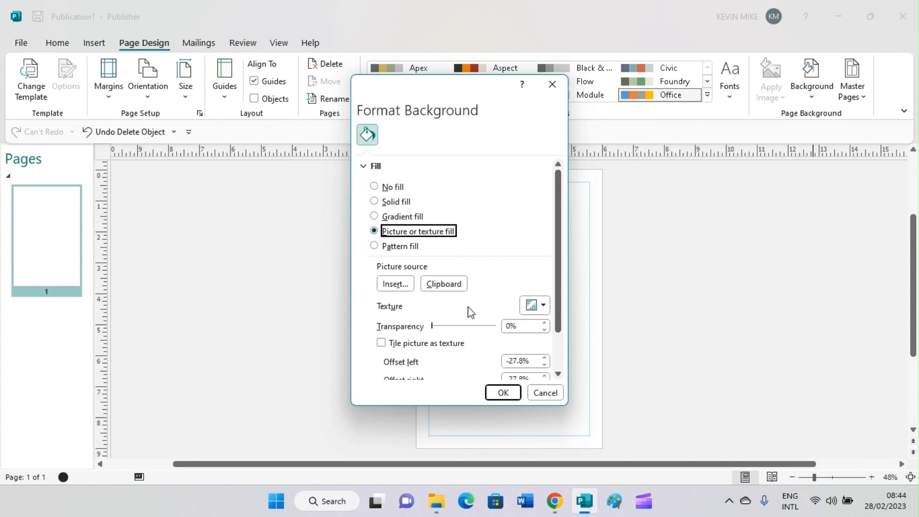
{"action": "left_click", "coordinate": [396, 283]}
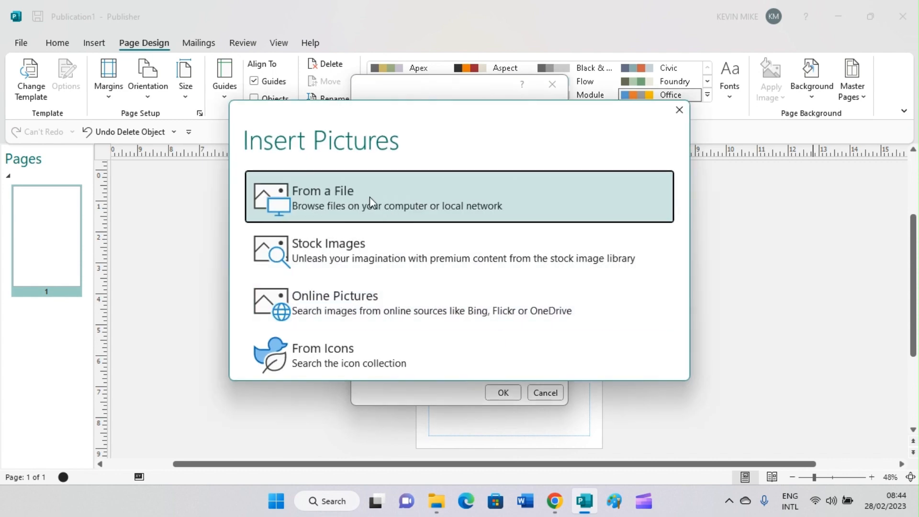
{"action": "left_click", "coordinate": [369, 197]}
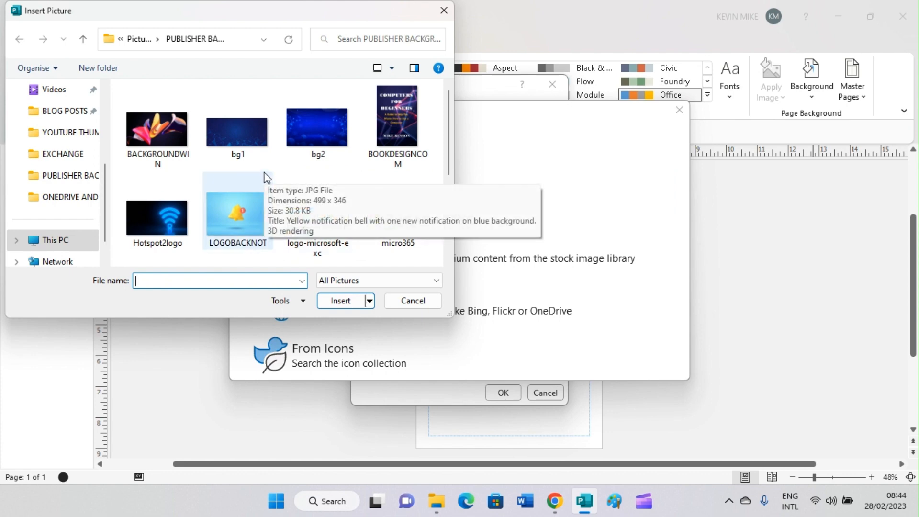
{"action": "scroll", "coordinate": [267, 177], "scroll_direction": "down", "scroll_amount": 3}
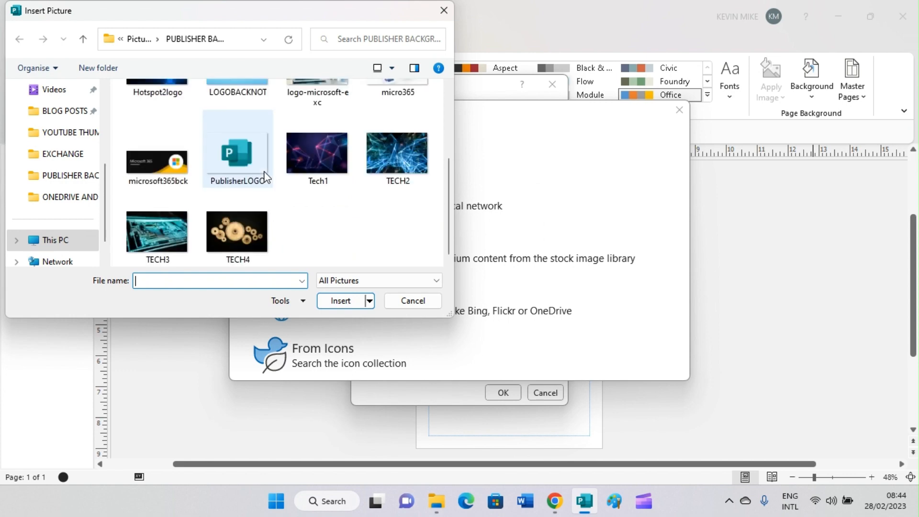
{"action": "scroll", "coordinate": [267, 177], "scroll_direction": "up", "scroll_amount": 3}
{"action": "scroll", "coordinate": [266, 177], "scroll_direction": "down", "scroll_amount": 3}
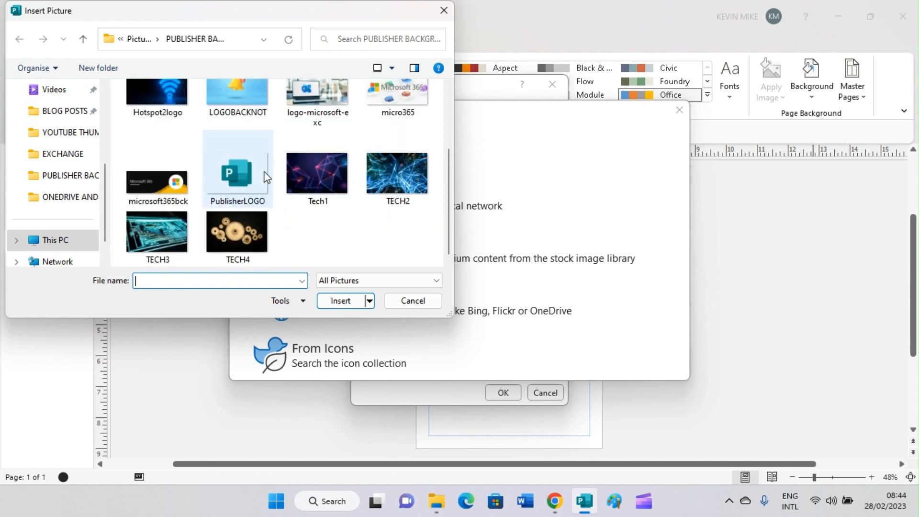
{"action": "scroll", "coordinate": [266, 177], "scroll_direction": "up", "scroll_amount": 3}
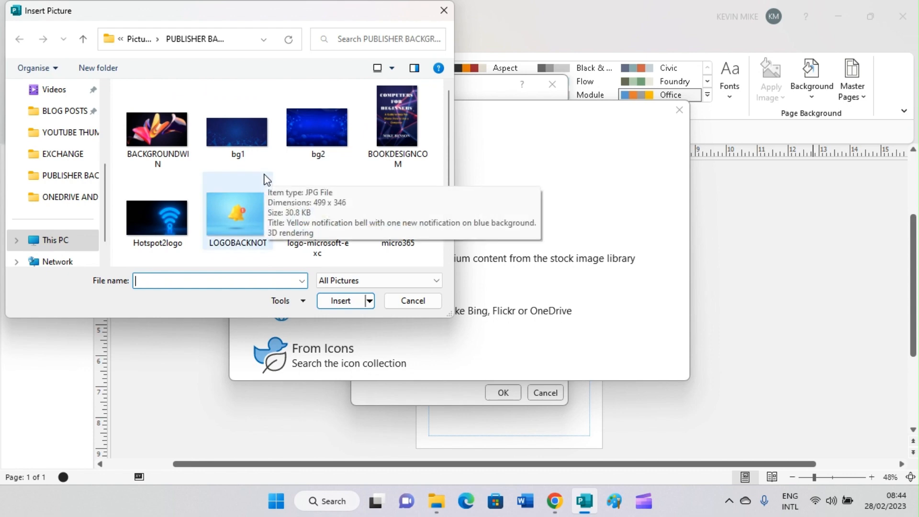
{"action": "double_click", "coordinate": [232, 149]}
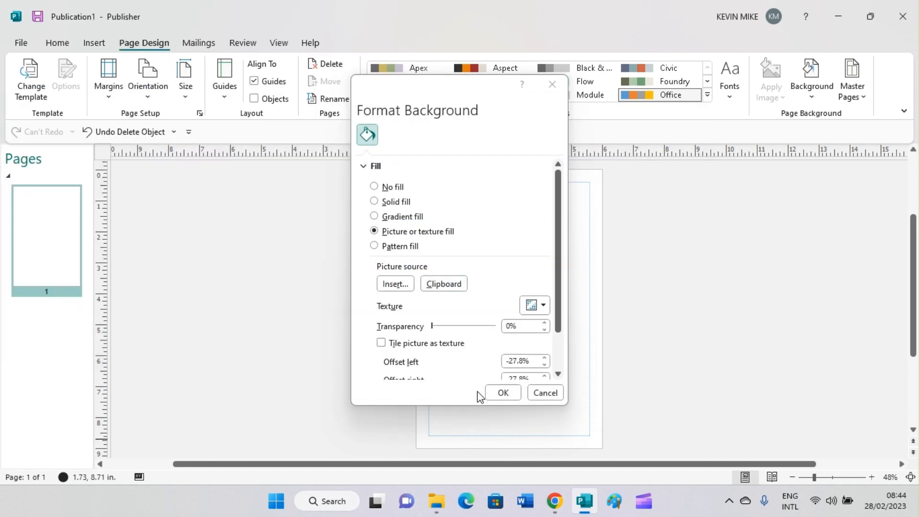
{"action": "left_click", "coordinate": [501, 393]}
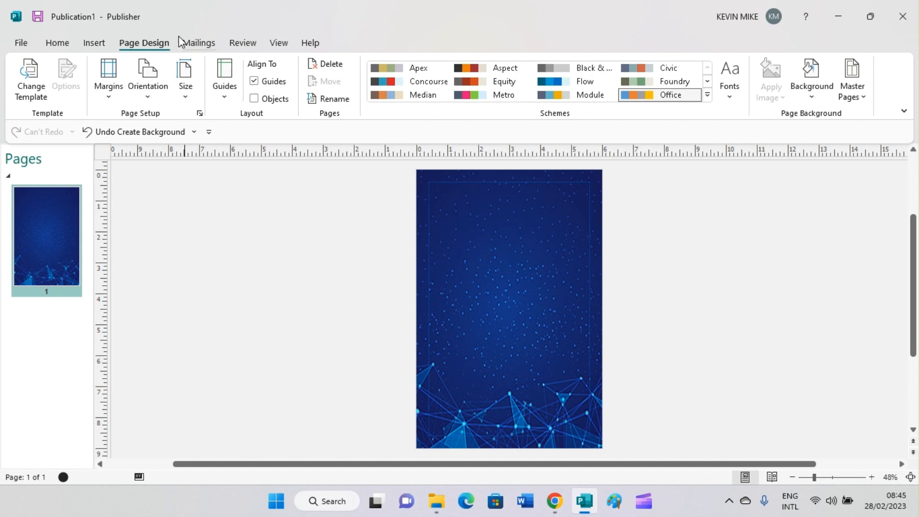
Draw a text box about 4.63 x 1.95 inches across the upper part of the page.
{"action": "left_click", "coordinate": [96, 43]}
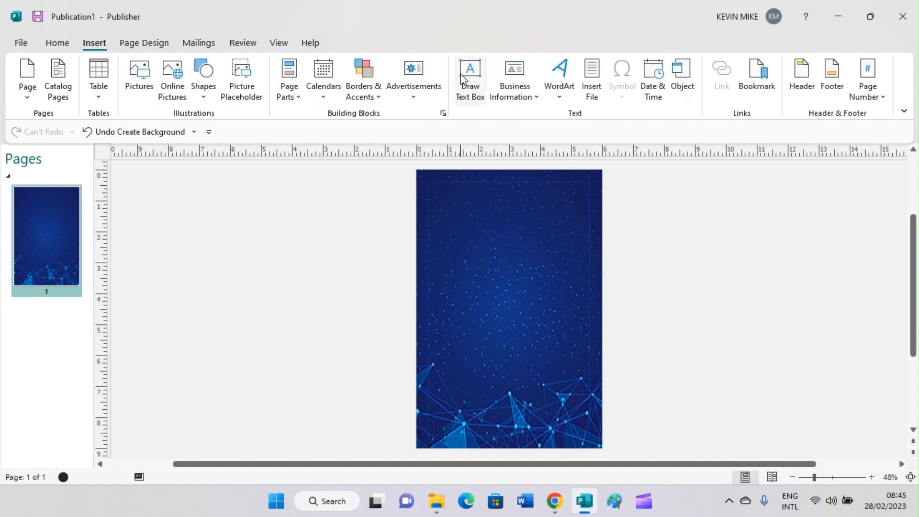
{"action": "left_click", "coordinate": [471, 86]}
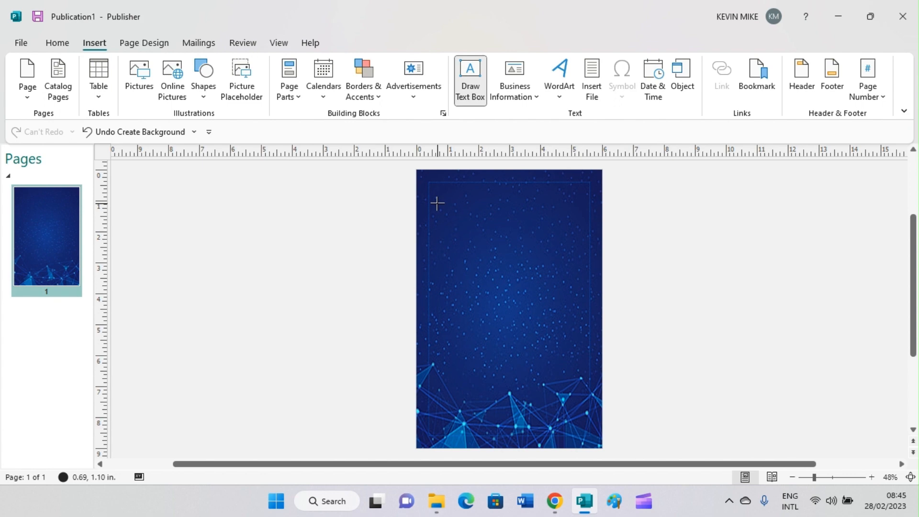
{"action": "mouse_move", "coordinate": [437, 203]}
{"action": "left_mouse_down"}
{"action": "mouse_move", "coordinate": [481, 232]}
{"action": "mouse_move", "coordinate": [581, 264]}
{"action": "left_mouse_up"}
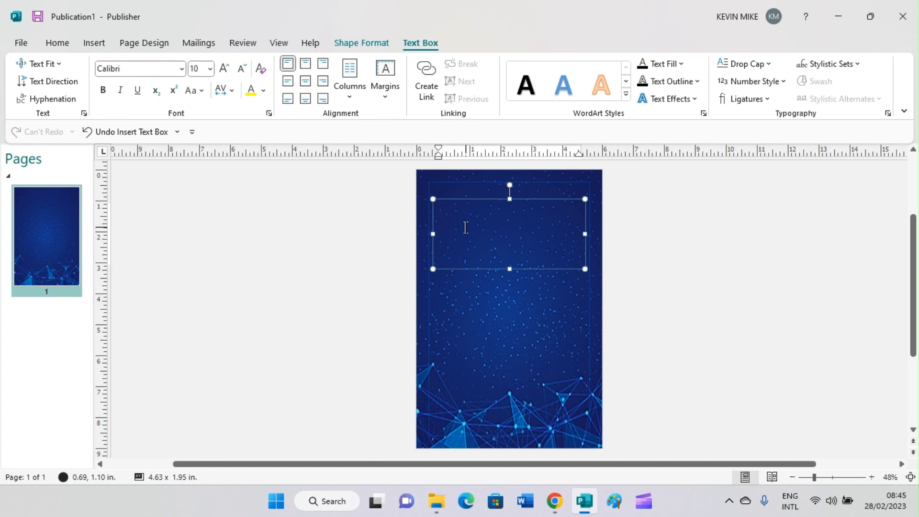
Set the empty text box's font size to 48 and enter the title "HOW TO MAKE MONEY ONLINE" over two lines.
{"action": "left_click", "coordinate": [210, 70]}
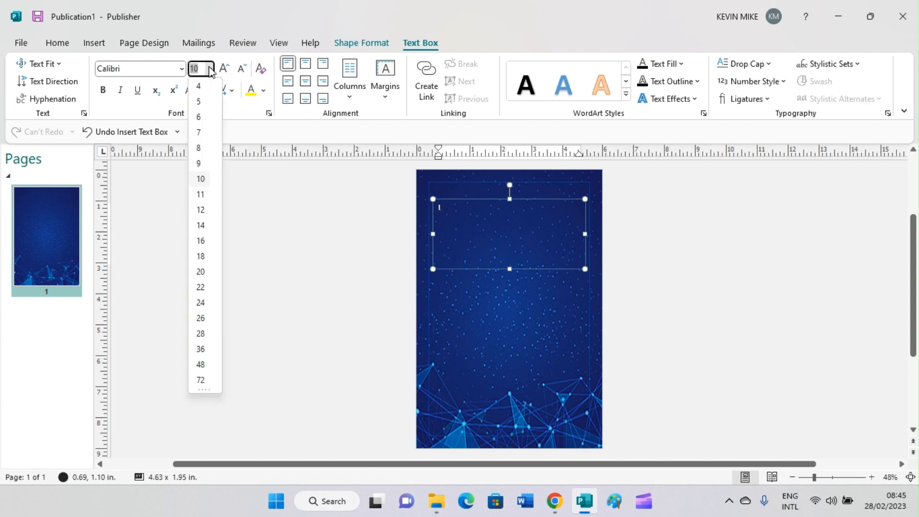
{"action": "left_click", "coordinate": [200, 365]}
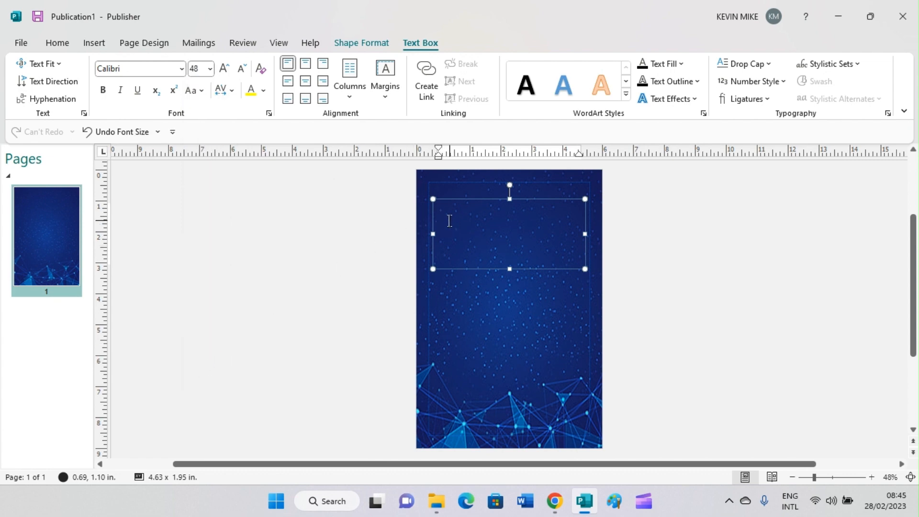
{"action": "key", "text": "Caps_Lock"}
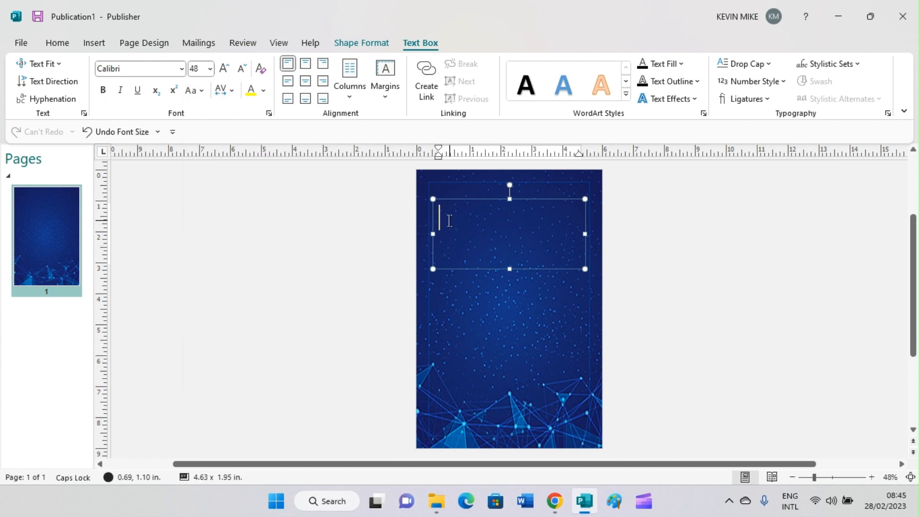
{"action": "type", "text": "HOW "}
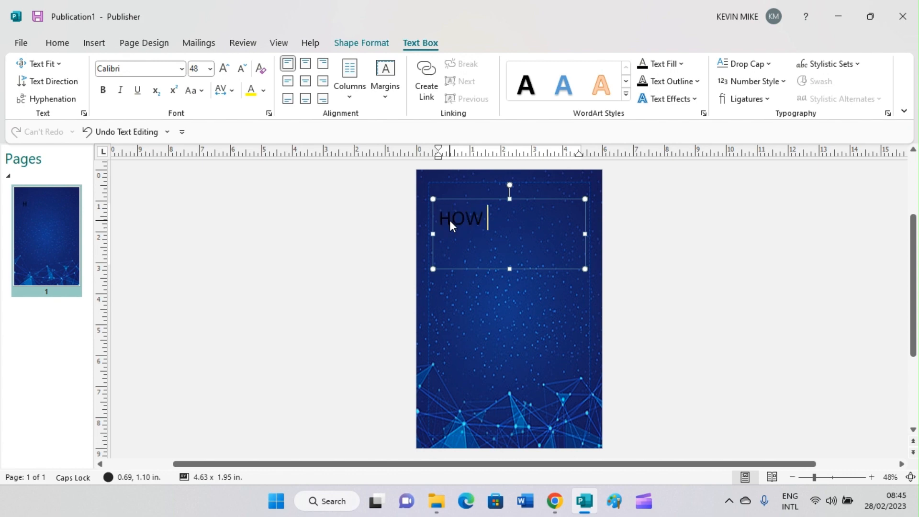
{"action": "type", "text": "TO MA"}
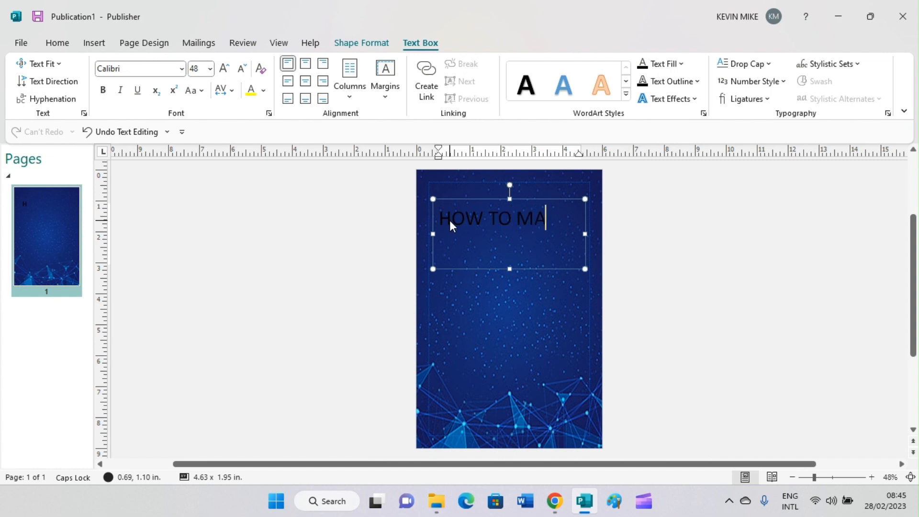
{"action": "type", "text": "L"}
{"action": "key", "text": "BackSpace"}
{"action": "type", "text": "KE"}
{"action": "key", "text": "Return"}
{"action": "type", "text": "M"}
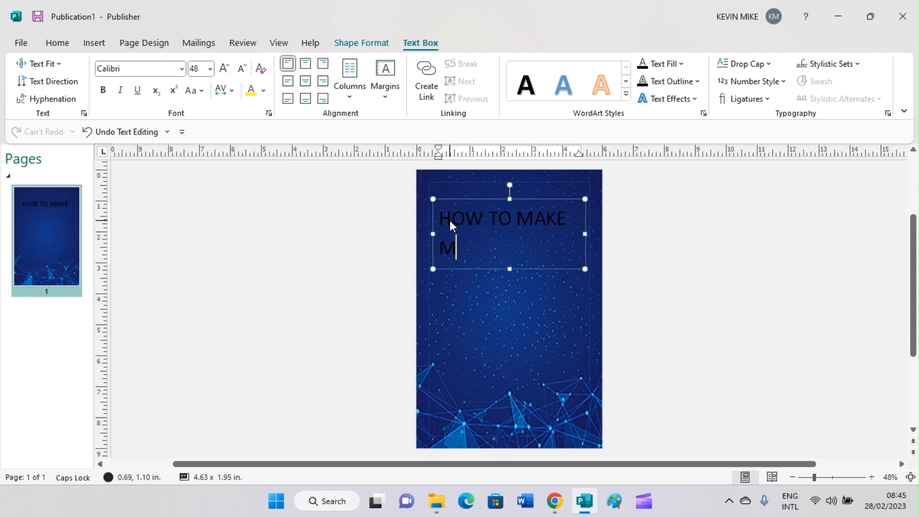
{"action": "type", "text": "ONEY "}
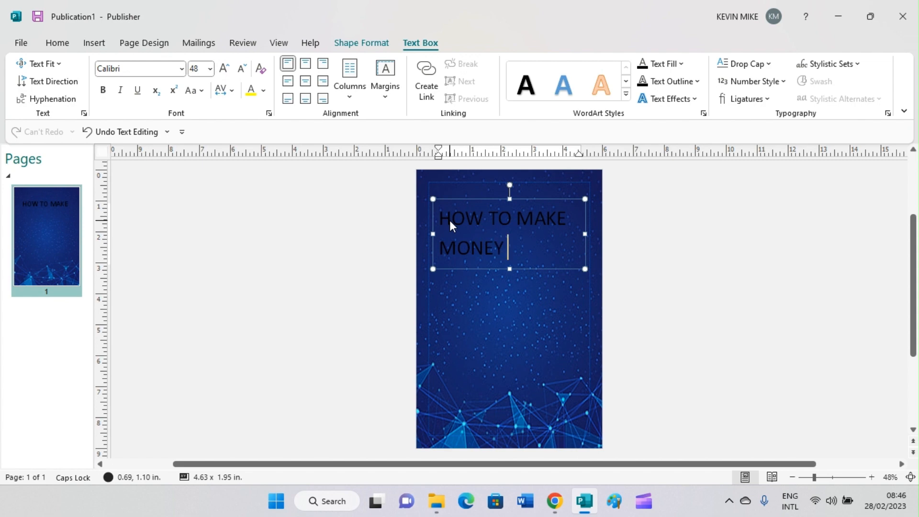
{"action": "type", "text": "ONLINE"}
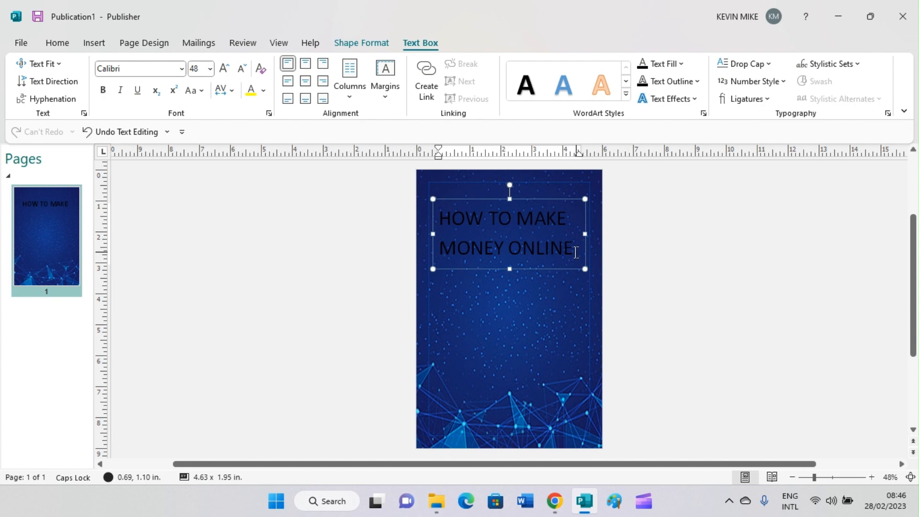
Make the whole title text bold and deselect its text box.
{"action": "key", "text": "ctrl+a"}
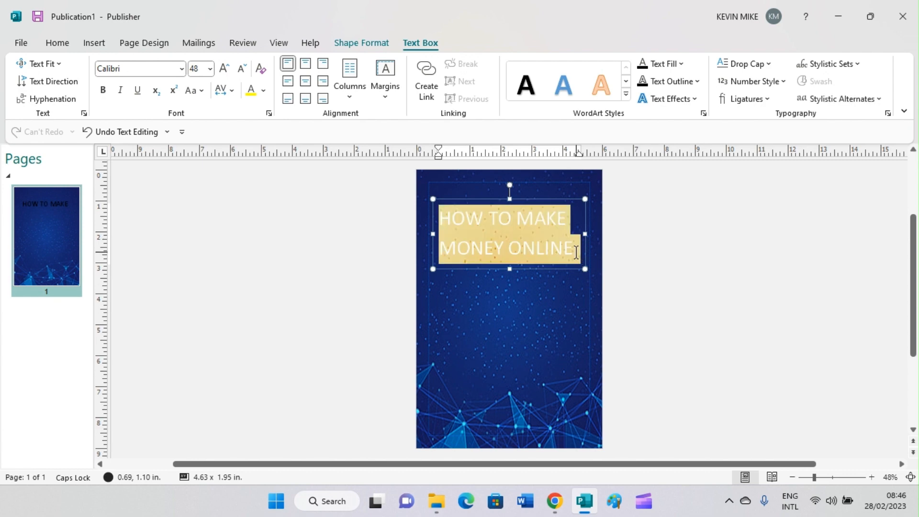
{"action": "left_click", "coordinate": [103, 91]}
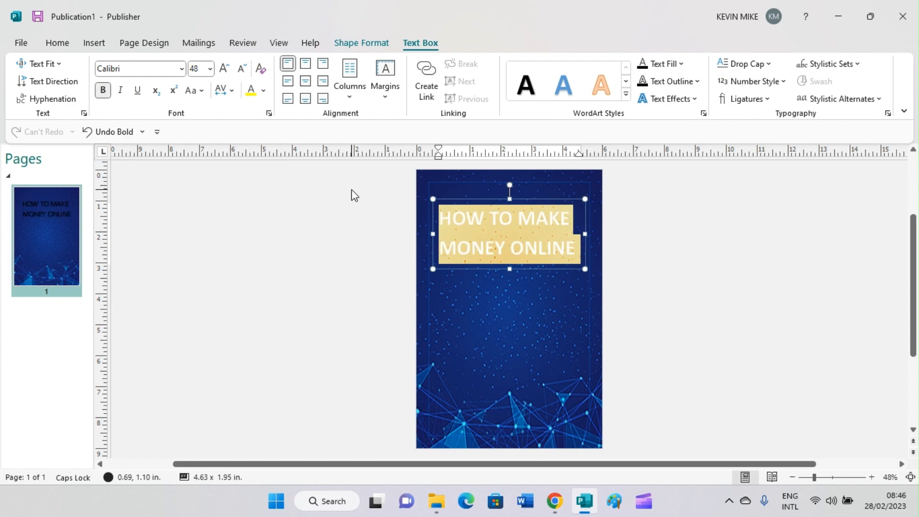
{"action": "left_click", "coordinate": [697, 249]}
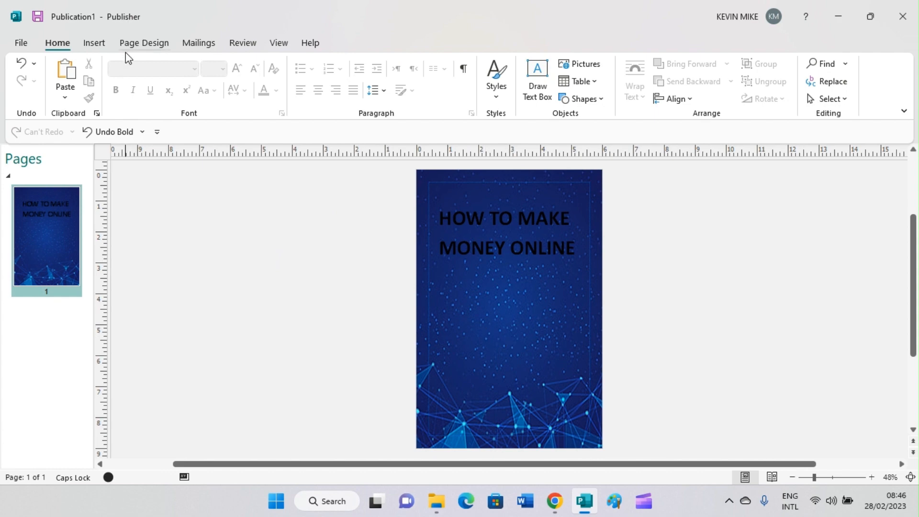
Draw a text box about 4.40 x 1.52 inches below the title and set its font size to 36.
{"action": "left_click", "coordinate": [94, 44]}
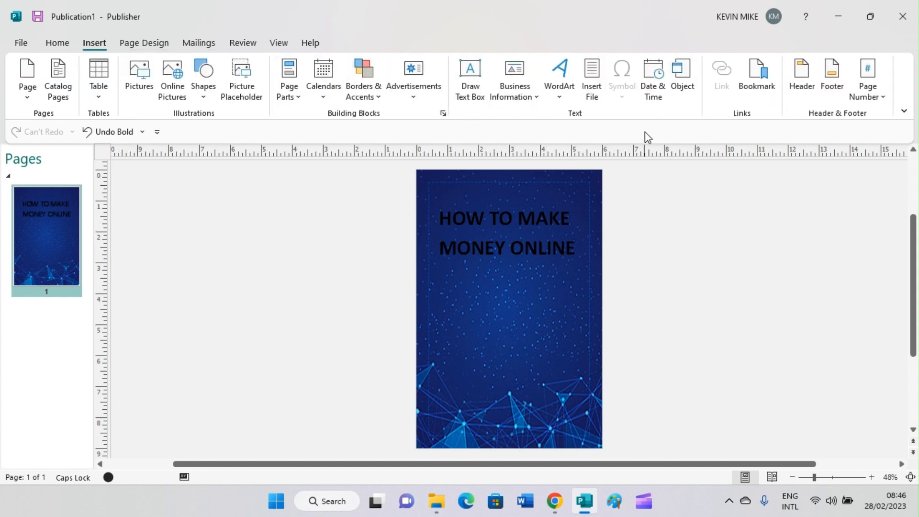
{"action": "left_click", "coordinate": [471, 82]}
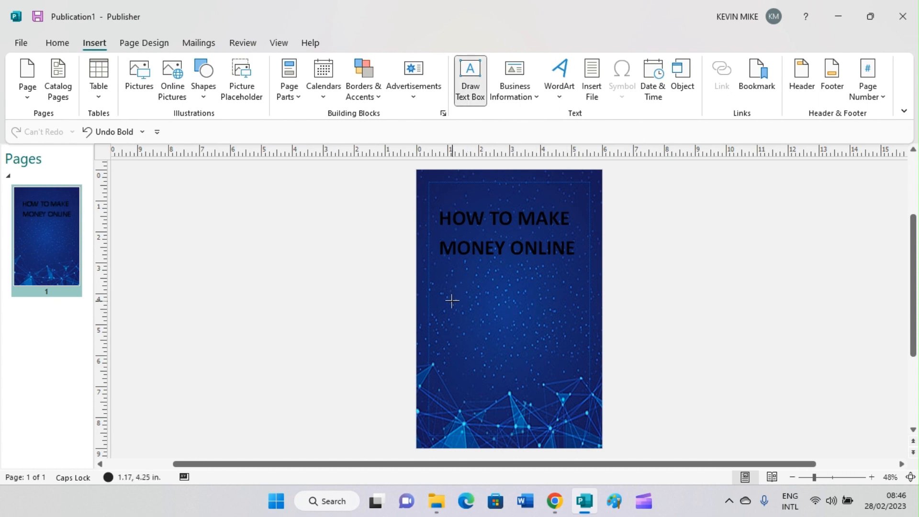
{"action": "left_click_drag", "start_coordinate": [442, 283], "coordinate": [578, 329]}
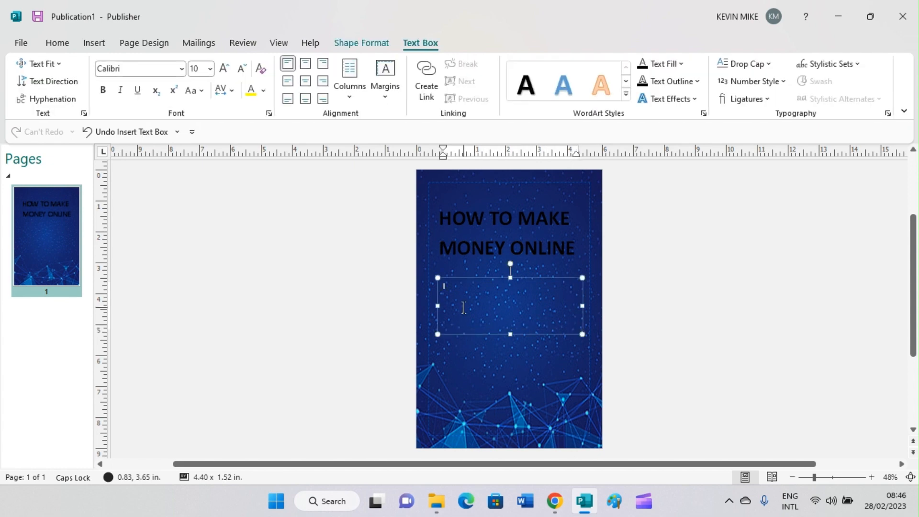
{"action": "left_click", "coordinate": [210, 68]}
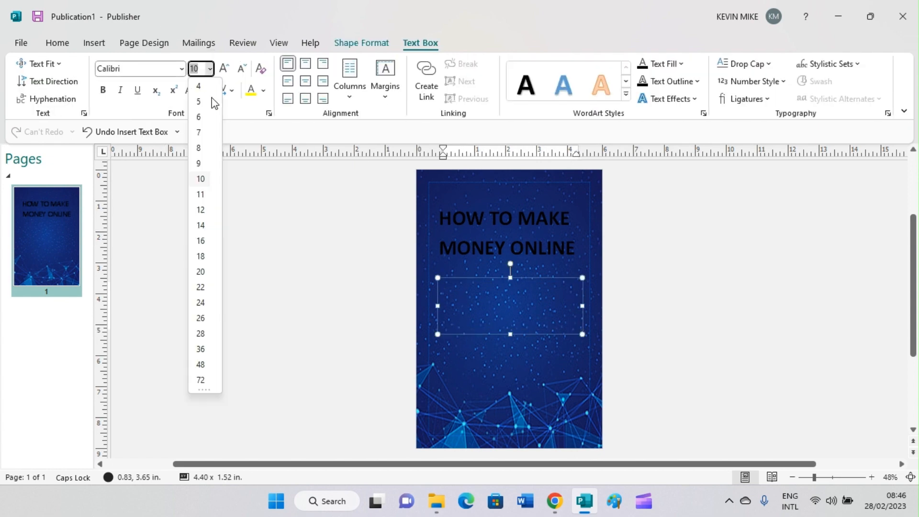
{"action": "left_click", "coordinate": [202, 350]}
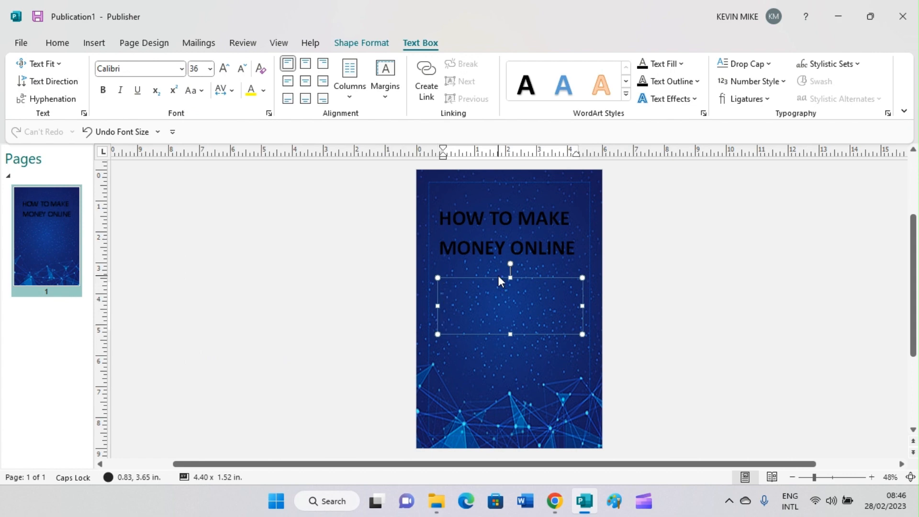
Enter the subtitle "Ways to Make Money Online in Easy Steps" in the new text box.
{"action": "key", "text": "Caps_Lock"}
{"action": "type", "text": "s"}
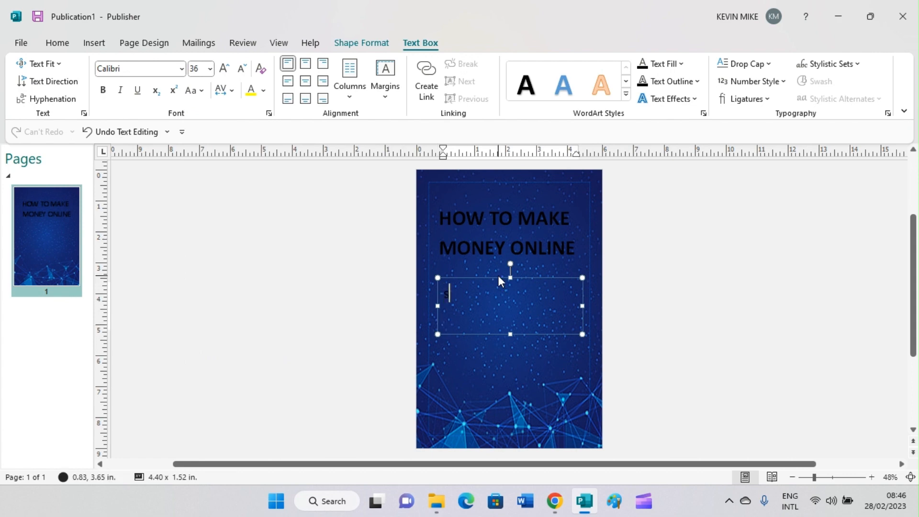
{"action": "key", "text": "Caps_Lock"}
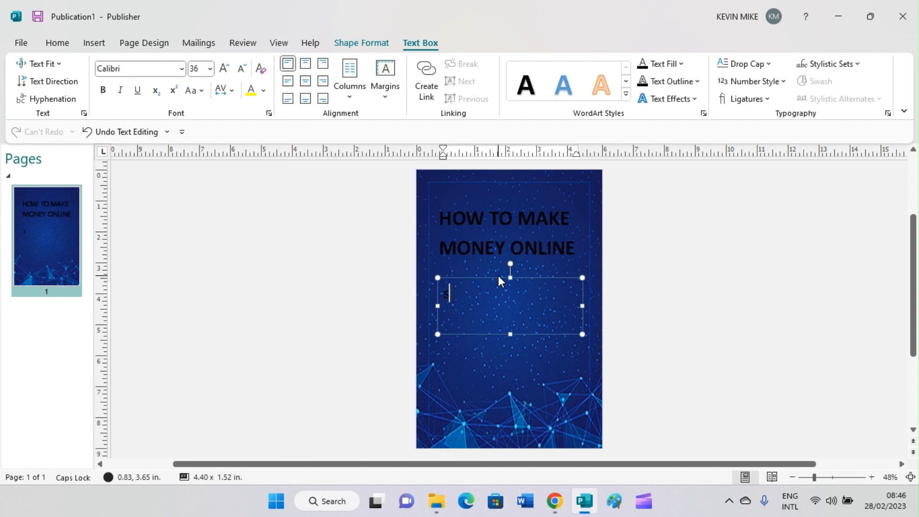
{"action": "key", "text": "BackSpace"}
{"action": "key", "text": "Caps_Lock"}
{"action": "key", "text": "Caps_Lock"}
{"action": "type", "text": "W"}
{"action": "key", "text": "Caps_Lock"}
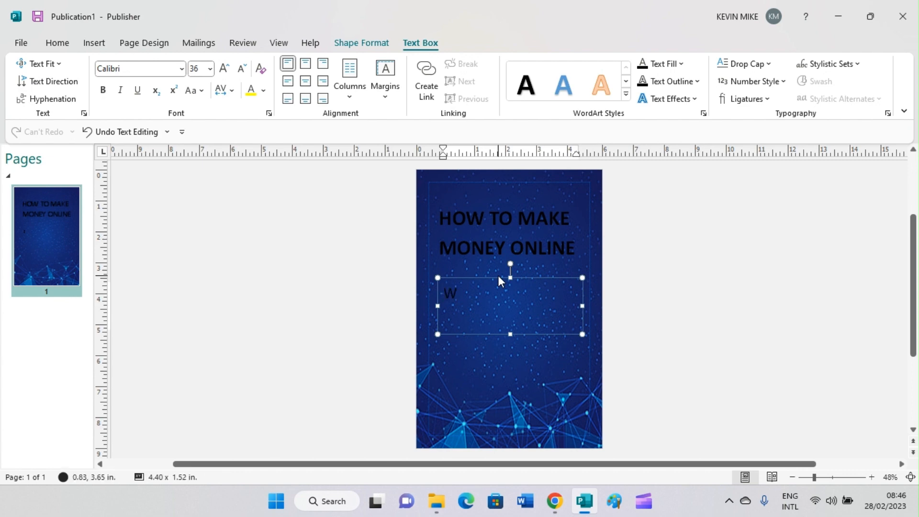
{"action": "type", "text": "ays to"}
{"action": "key", "text": "Caps_Lock"}
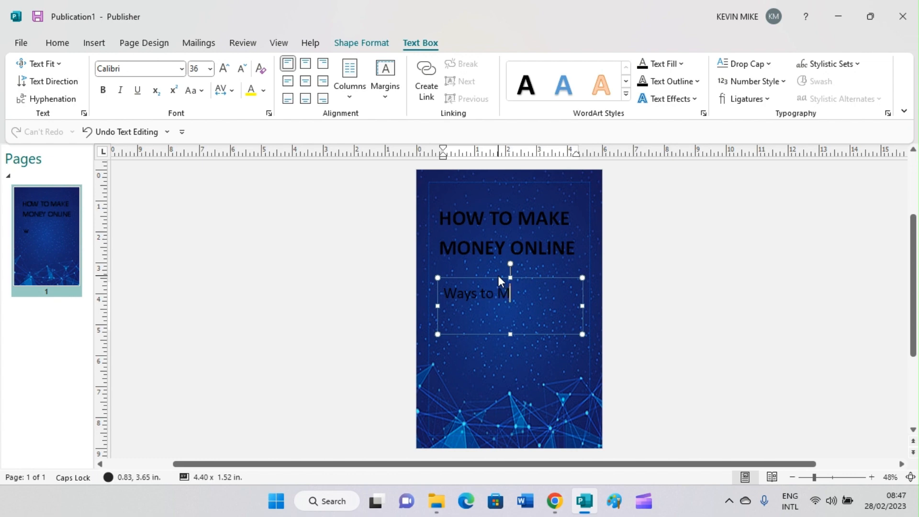
{"action": "type", "text": "M"}
{"action": "key", "text": "Caps_Lock"}
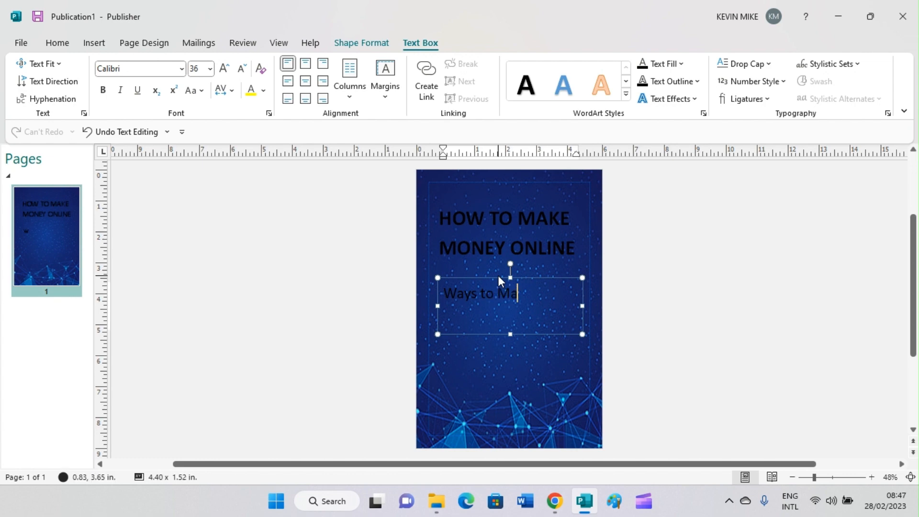
{"action": "type", "text": "ake"}
{"action": "key", "text": "Caps_Lock"}
{"action": "type", "text": "S"}
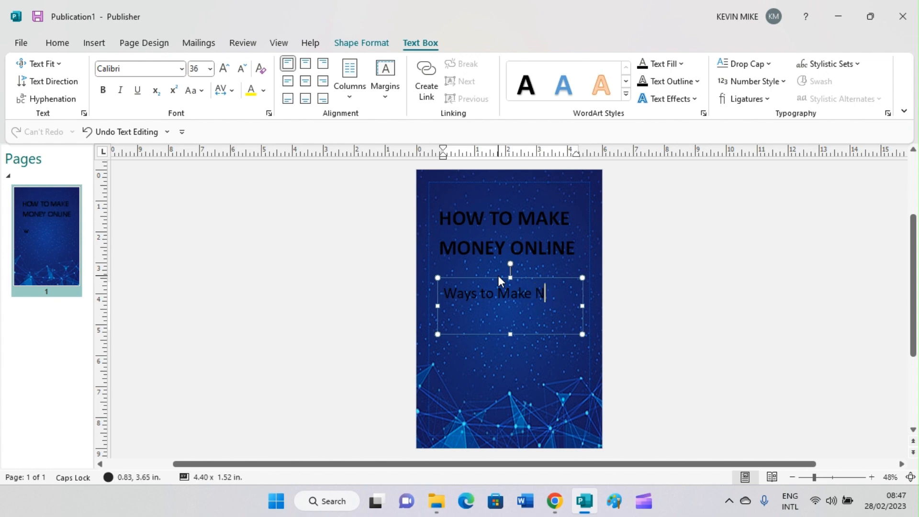
{"action": "key", "text": "BackSpace"}
{"action": "type", "text": "M"}
{"action": "key", "text": "Caps_Lock"}
{"action": "type", "text": "one"}
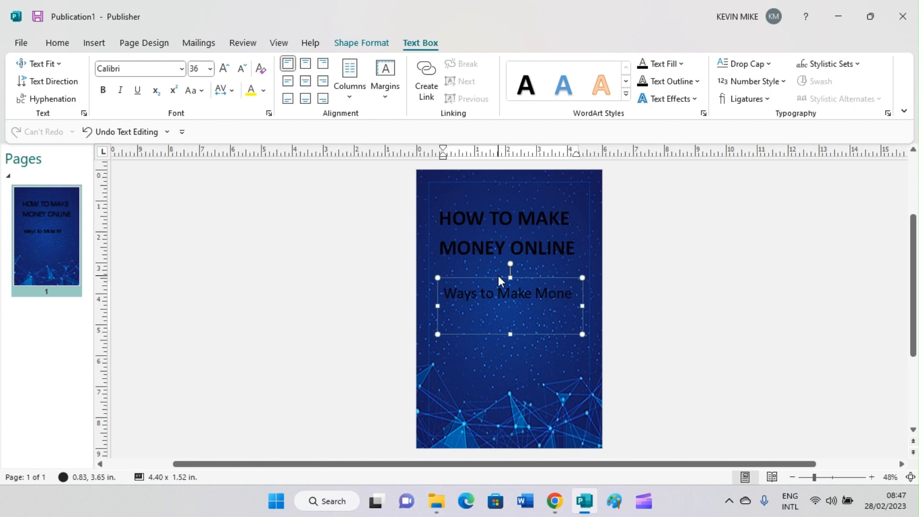
{"action": "type", "text": "y"}
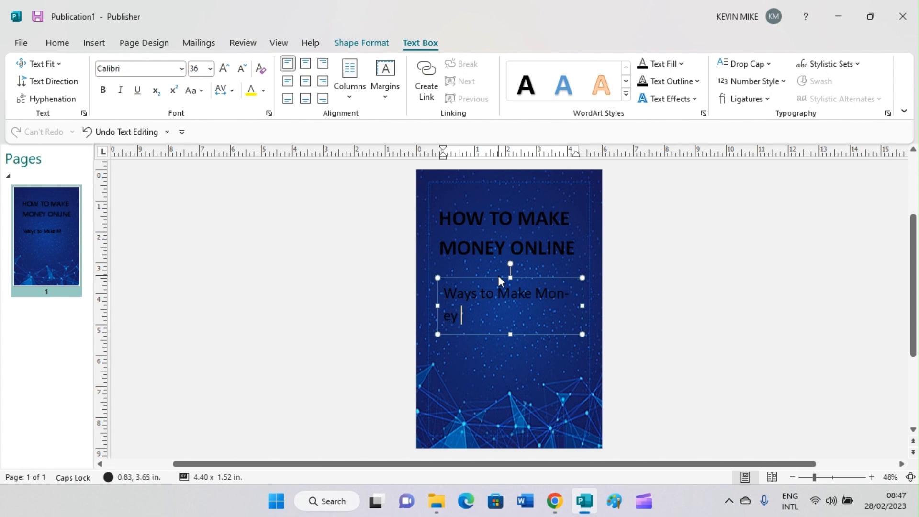
{"action": "key", "text": "Caps_Lock"}
{"action": "type", "text": "O"}
{"action": "key", "text": "Caps_Lock"}
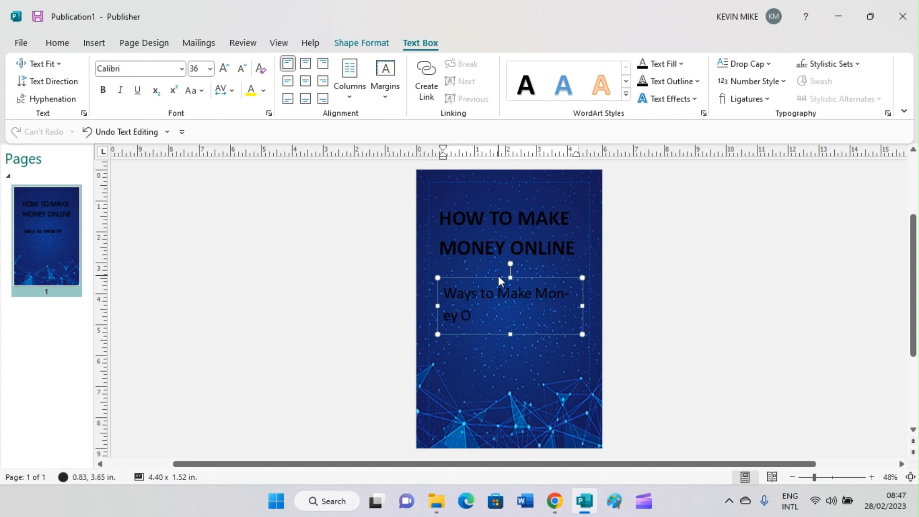
{"action": "type", "text": "nline in"}
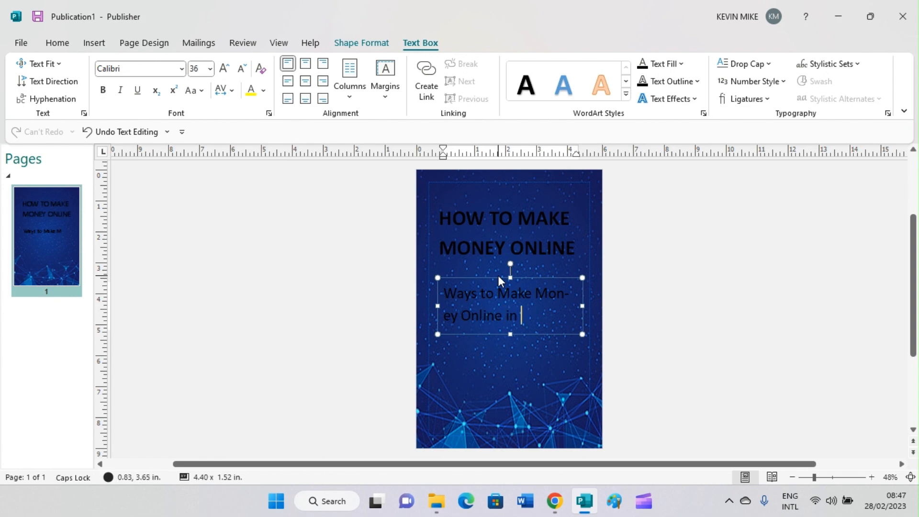
{"action": "key", "text": "Caps_Lock"}
{"action": "type", "text": "E"}
{"action": "key", "text": "Caps_Lock"}
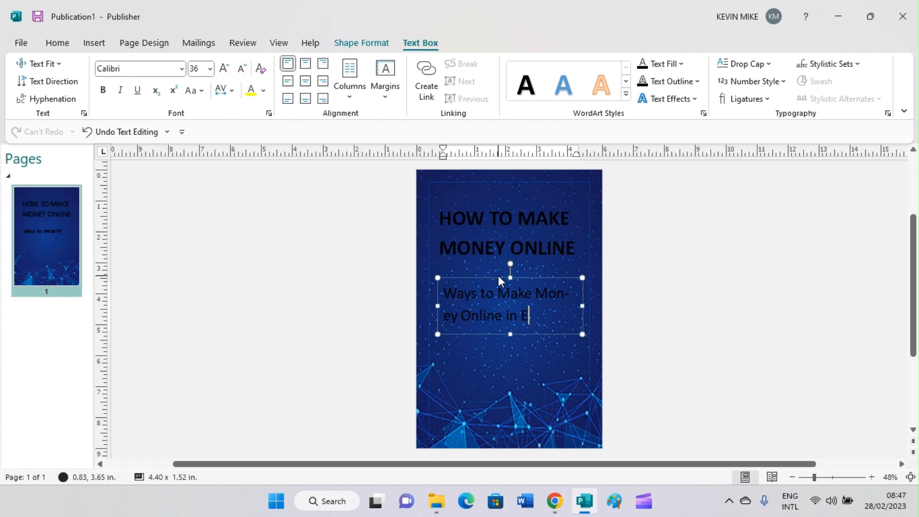
{"action": "type", "text": "asy"}
{"action": "key", "text": "Caps_Lock"}
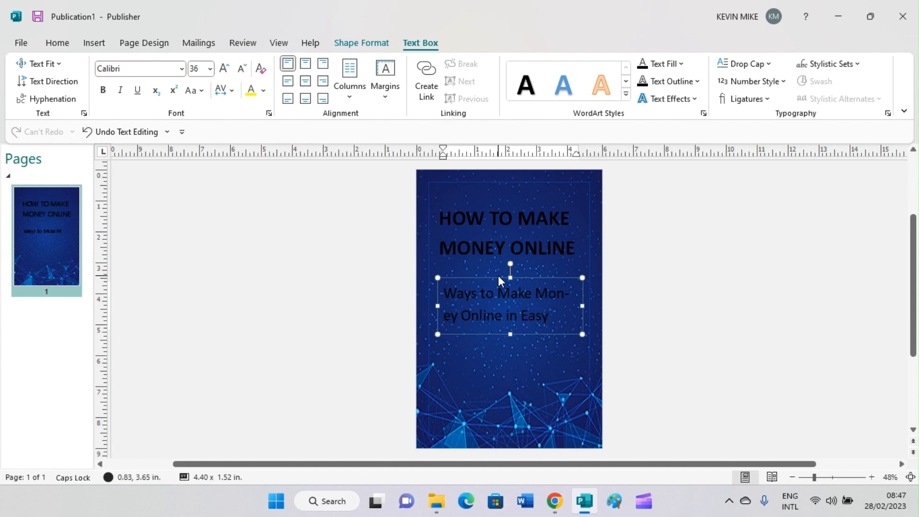
{"action": "key", "text": "Caps_Lock"}
{"action": "type", "text": "S"}
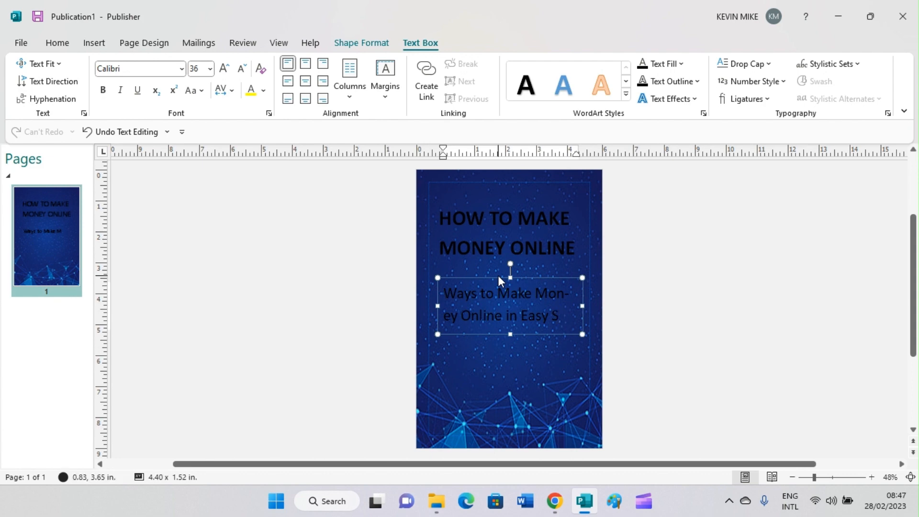
{"action": "type", "text": "teps"}
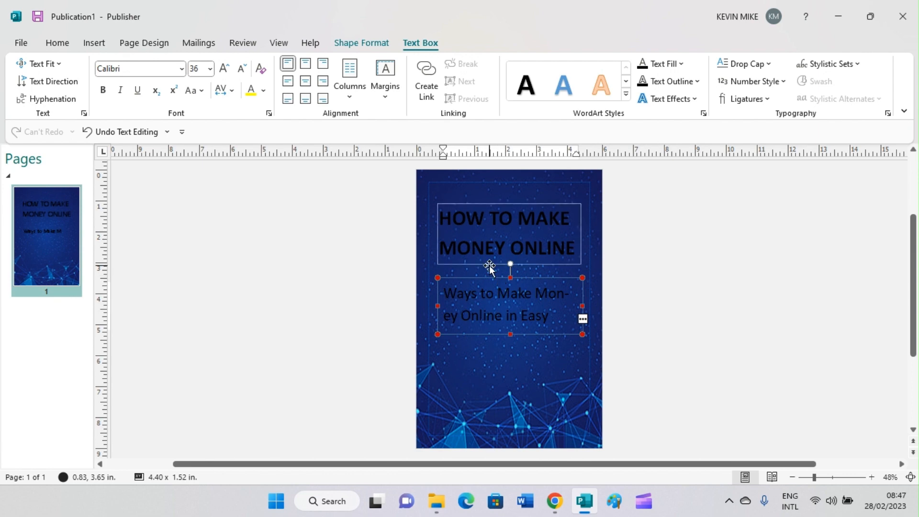
Enlarge the subtitle text box to about 4.61 x 1.96 inches so all its text fits.
{"action": "left_click_drag", "start_coordinate": [512, 334], "coordinate": [509, 348]}
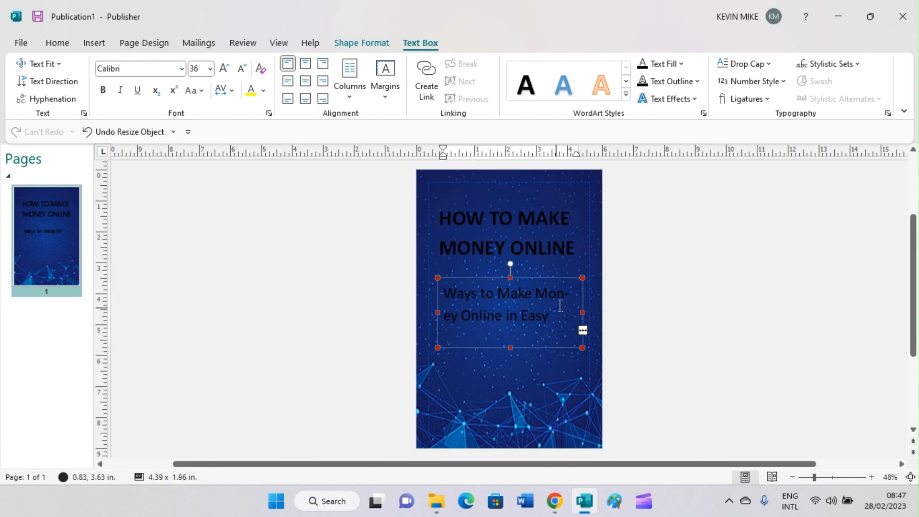
{"action": "left_click_drag", "start_coordinate": [579, 311], "coordinate": [589, 317]}
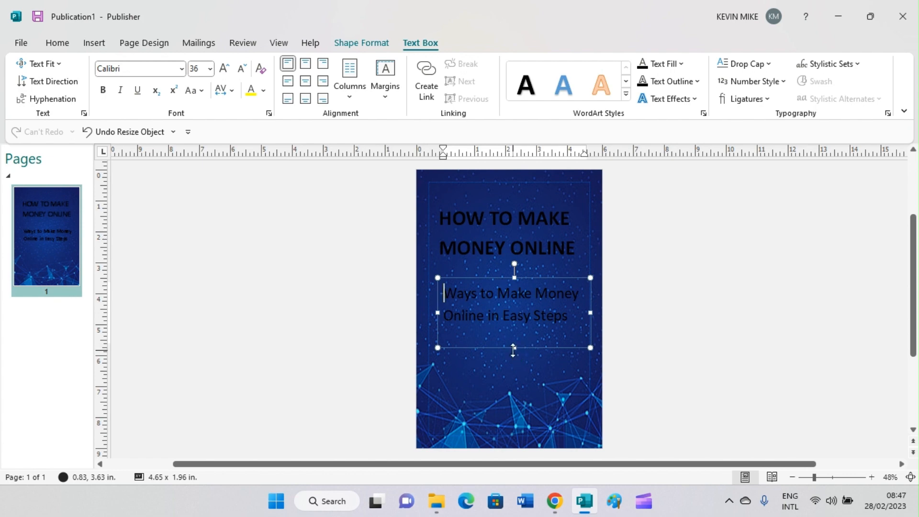
{"action": "left_click", "coordinate": [570, 316]}
{"action": "left_click", "coordinate": [590, 313]}
{"action": "left_click", "coordinate": [584, 314]}
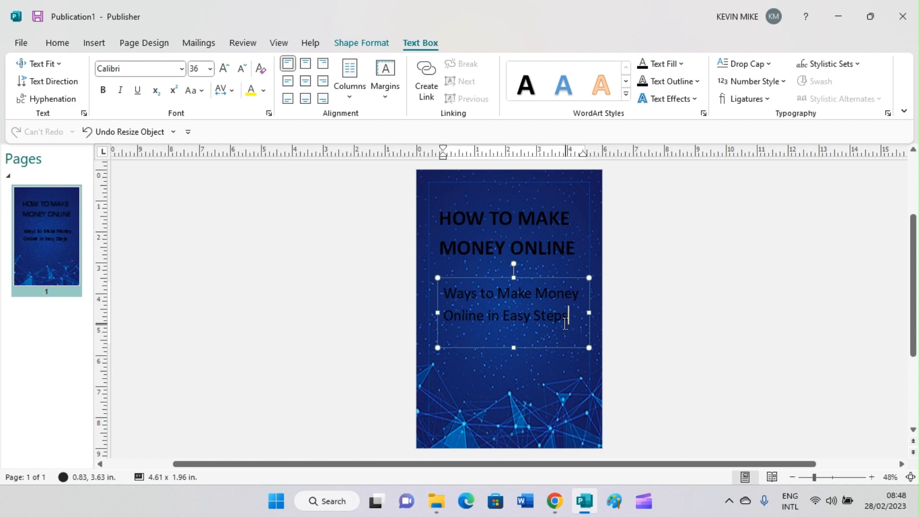
Set the whole subtitle in bold Times New Roman and align it to the centre of its text box.
{"action": "key", "text": "ctrl+a"}
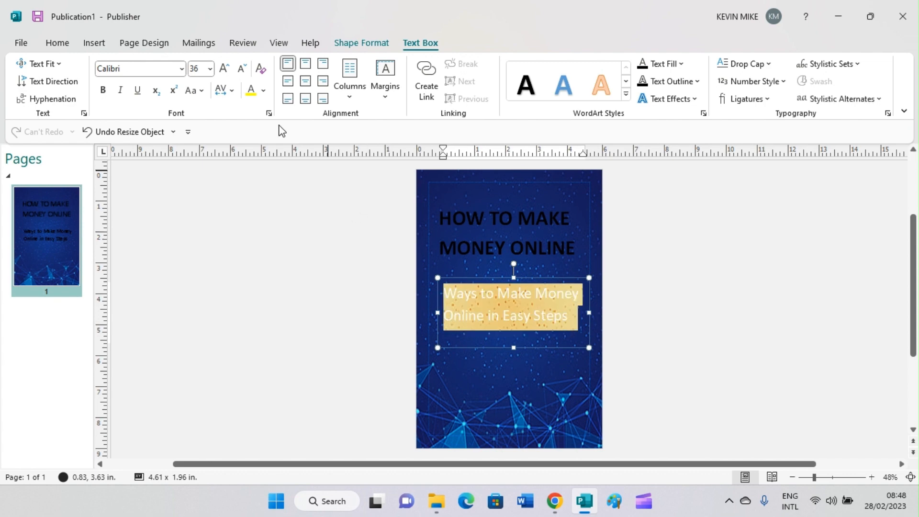
{"action": "left_click", "coordinate": [148, 65]}
{"action": "type", "text": "Times New Roman"}
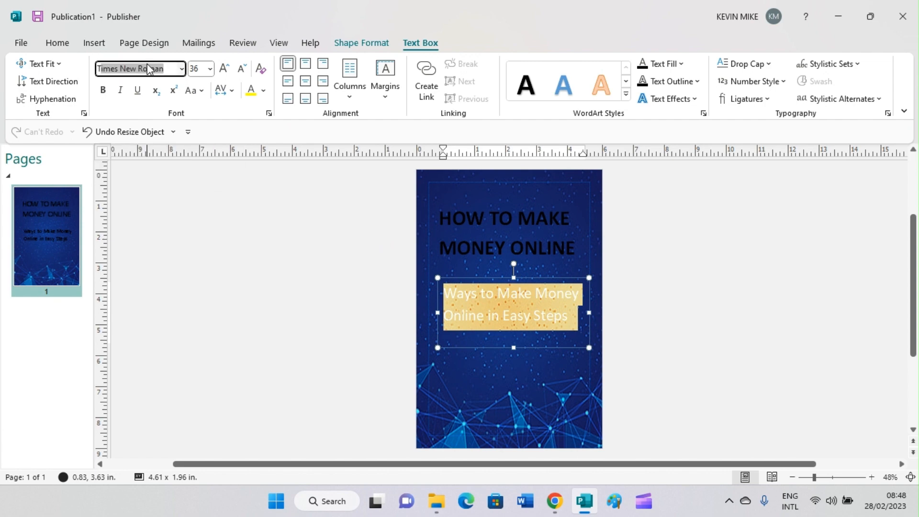
{"action": "left_click", "coordinate": [103, 91]}
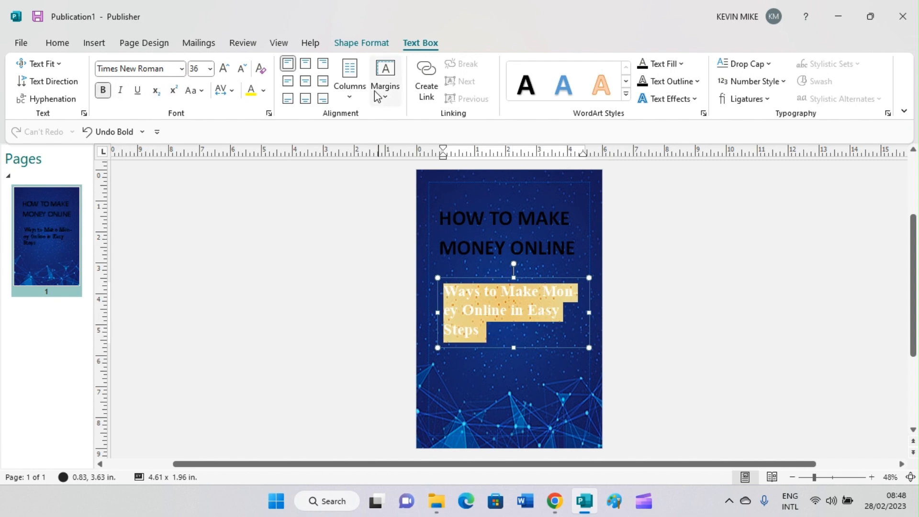
{"action": "left_click", "coordinate": [307, 84]}
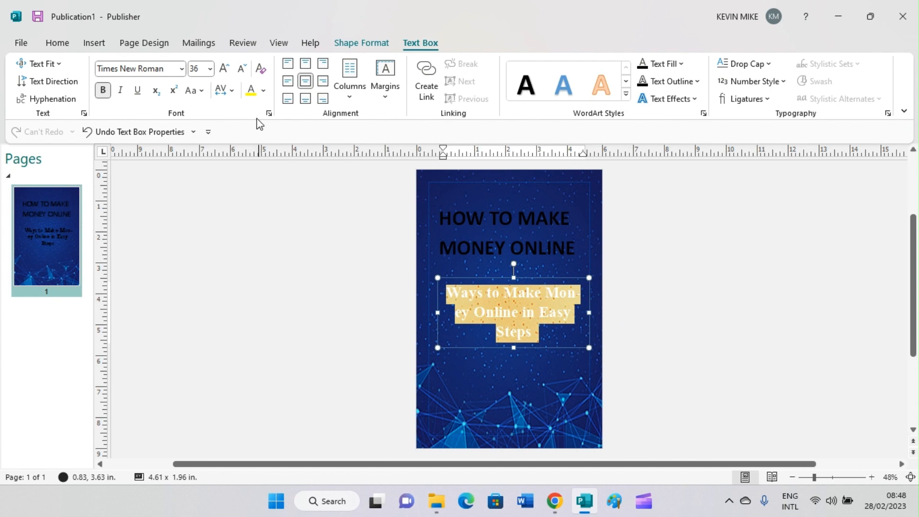
{"action": "left_click", "coordinate": [262, 91]}
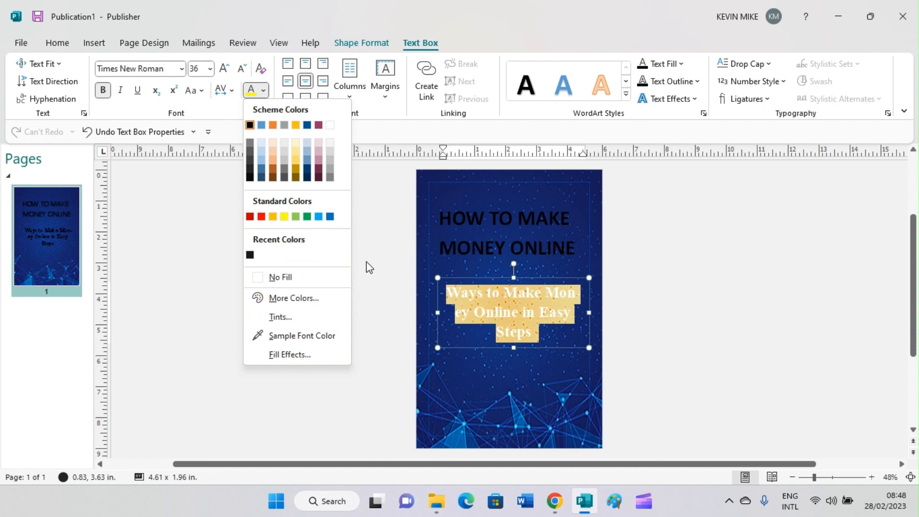
{"action": "left_click", "coordinate": [511, 267]}
{"action": "left_click", "coordinate": [515, 254]}
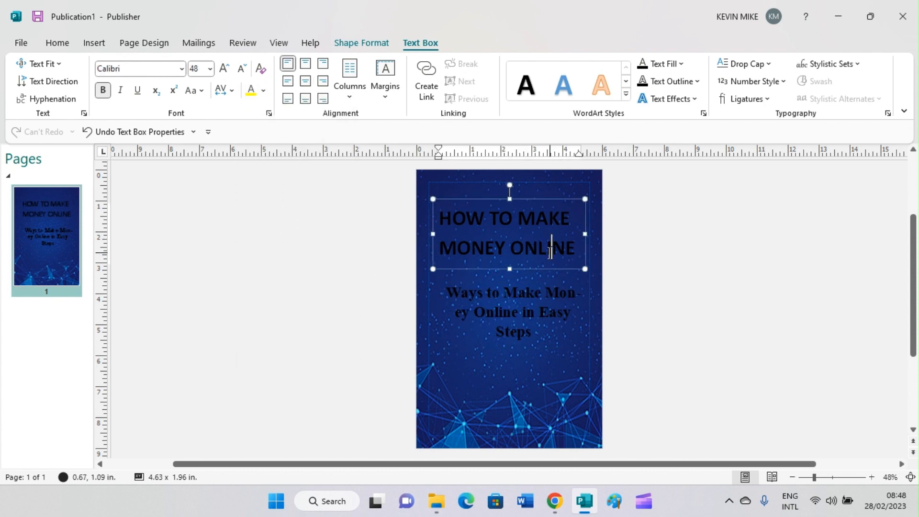
Select the whole subtitle text and set its font colour to the standard yellow.
{"action": "left_click", "coordinate": [540, 337]}
{"action": "left_click_drag", "start_coordinate": [540, 338], "coordinate": [446, 288]}
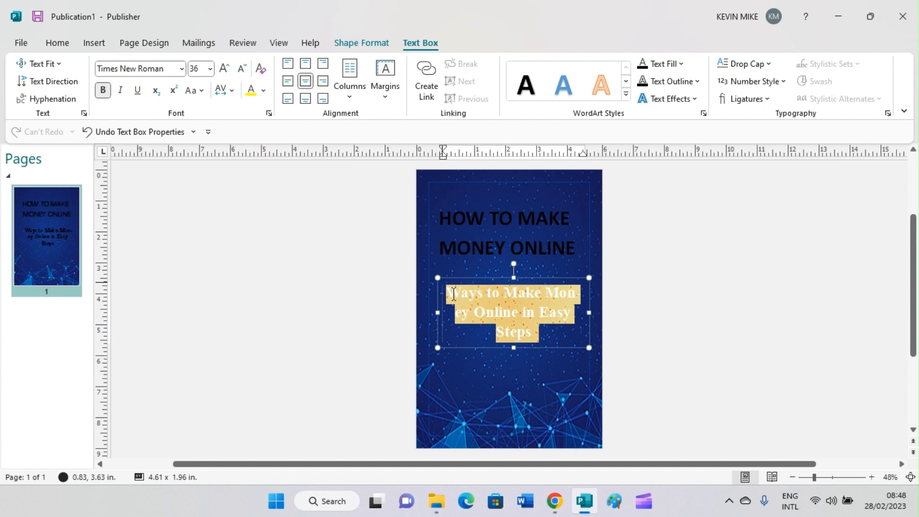
{"action": "left_click", "coordinate": [264, 91]}
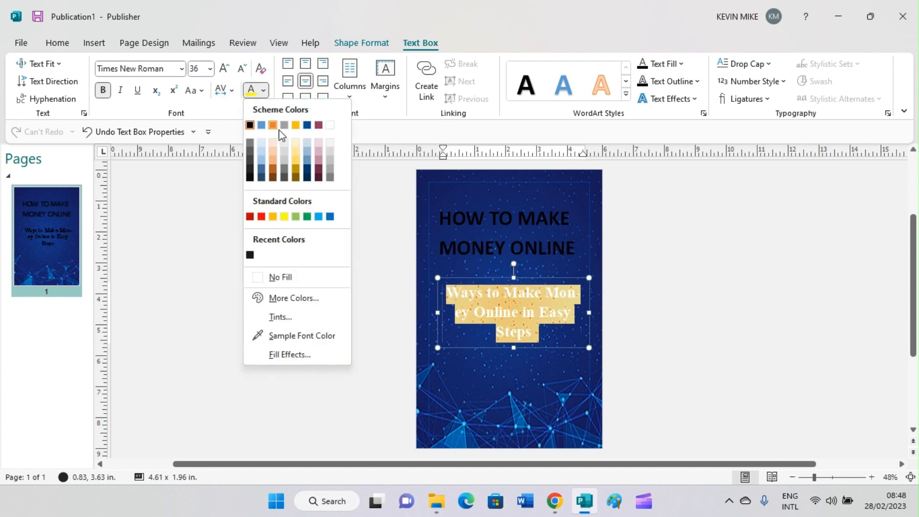
{"action": "left_click", "coordinate": [284, 216]}
Change the font colour of the whole title "HOW TO MAKE MONEY ONLINE" to white and deselect its text box.
{"action": "left_click", "coordinate": [503, 238]}
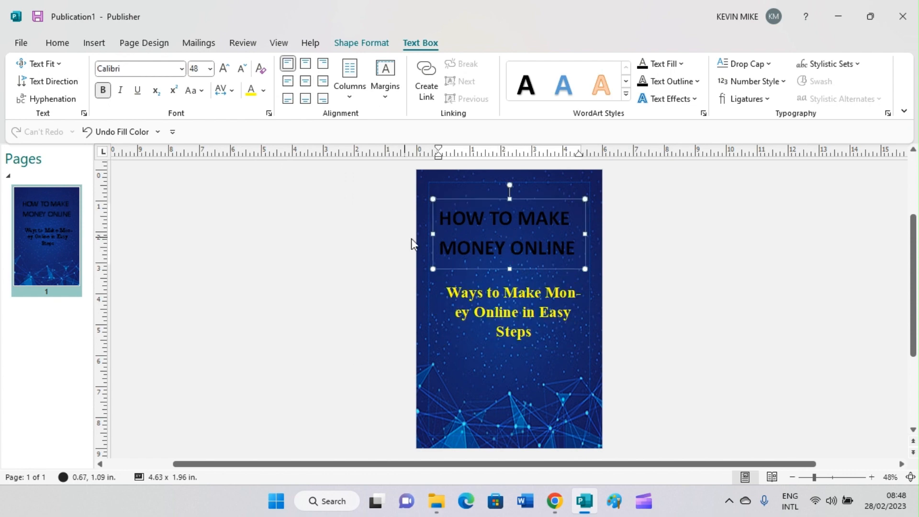
{"action": "left_click", "coordinate": [575, 251]}
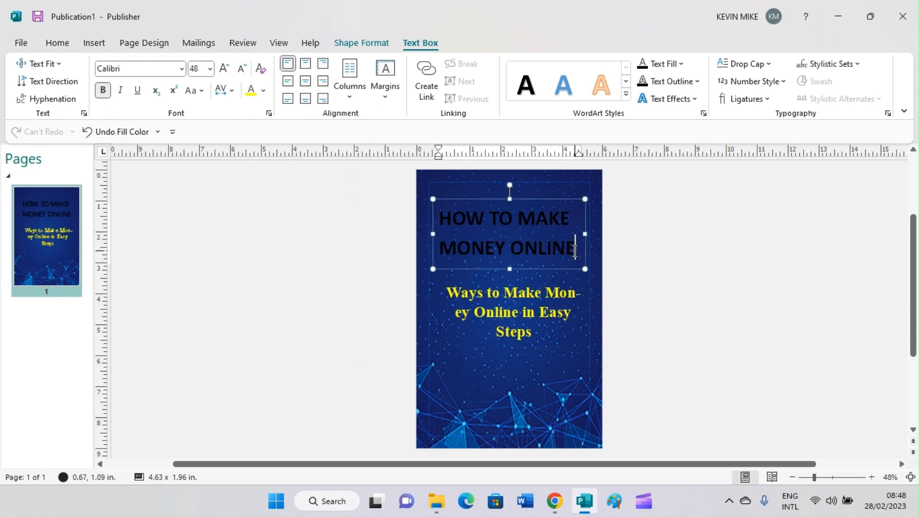
{"action": "key", "text": "super+a"}
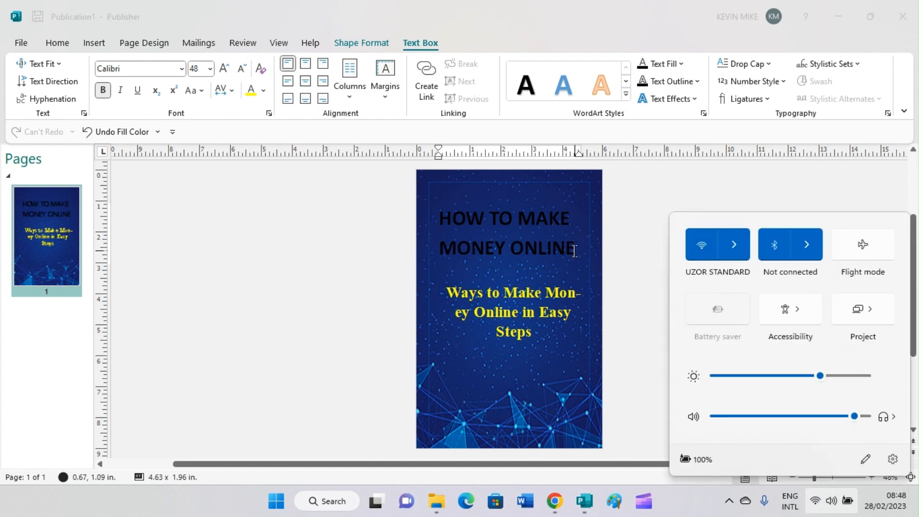
{"action": "key", "text": "Escape"}
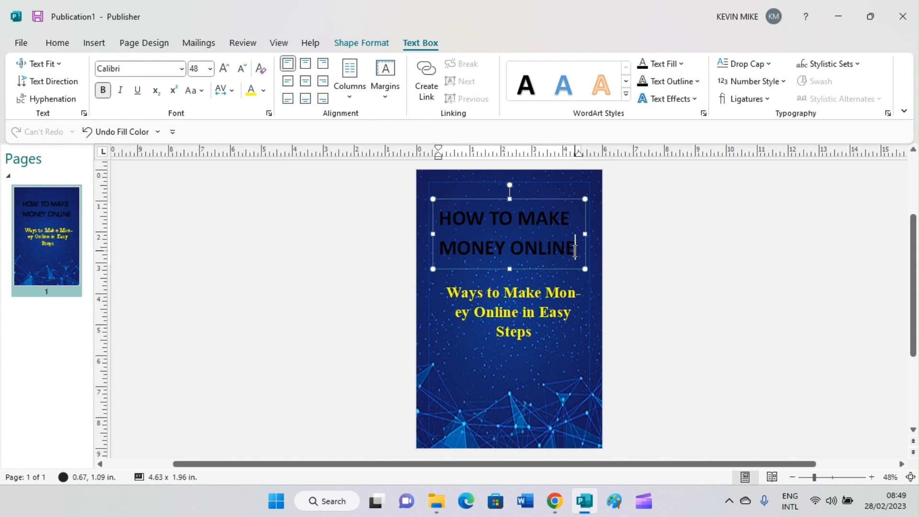
{"action": "key", "text": "ctrl+a"}
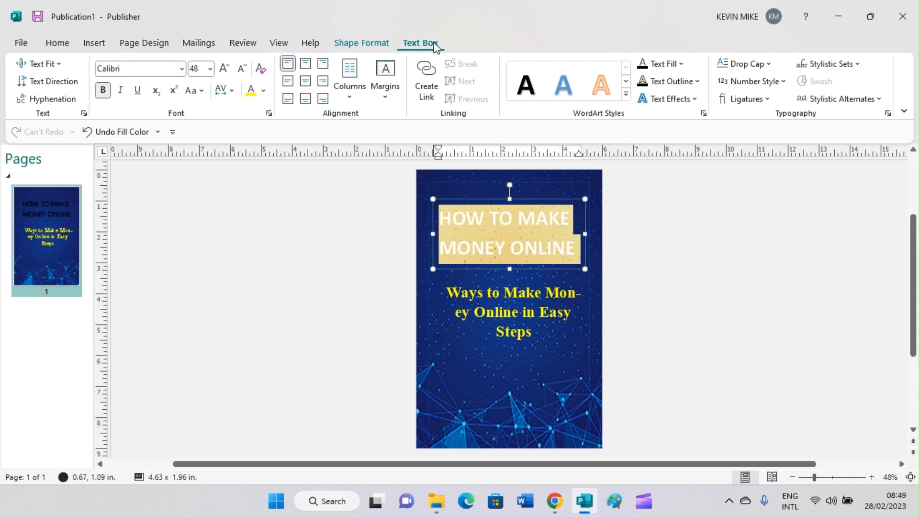
{"action": "left_click", "coordinate": [264, 92]}
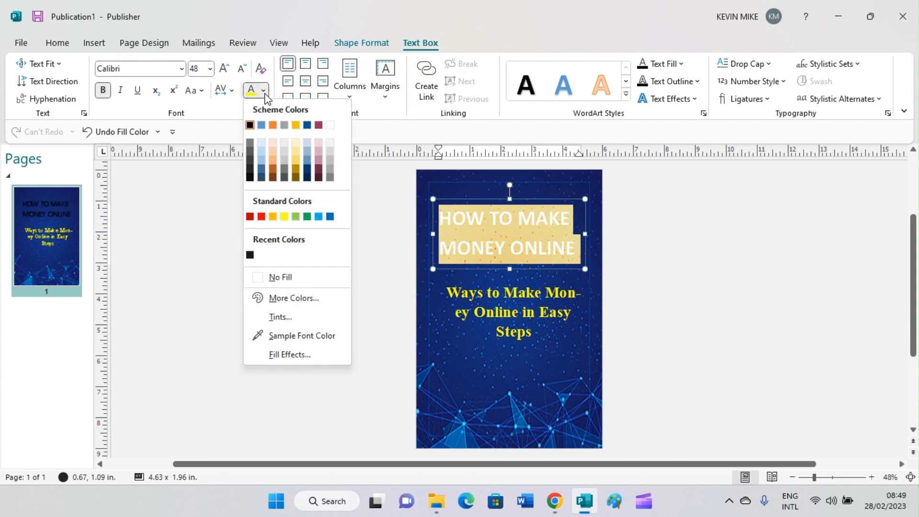
{"action": "left_click", "coordinate": [330, 126]}
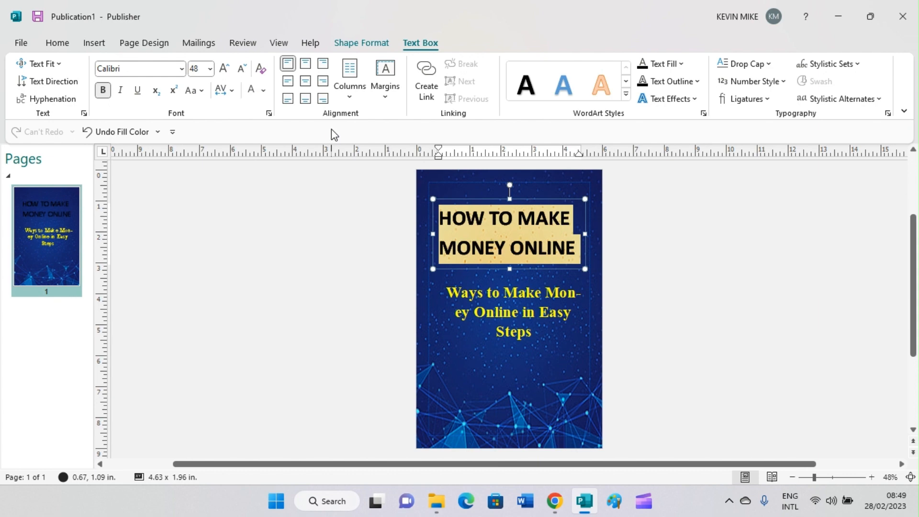
{"action": "left_click", "coordinate": [661, 303]}
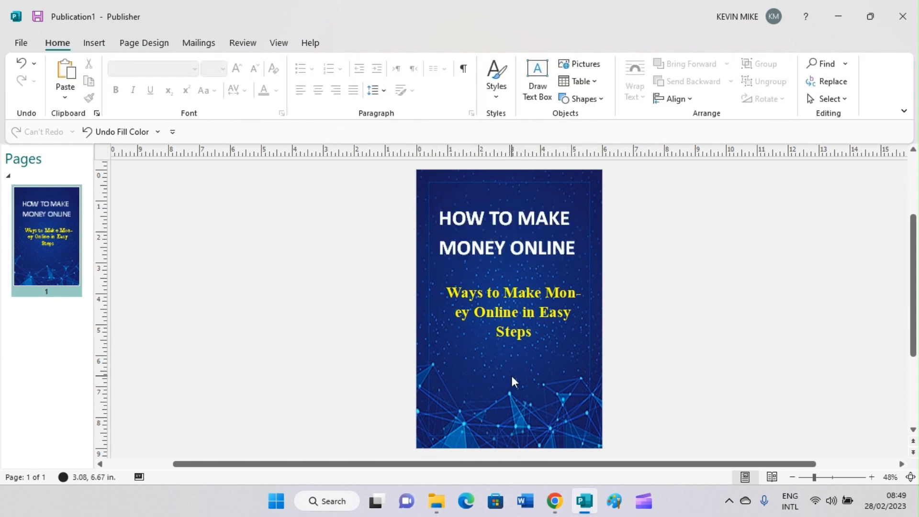
Turn off automatic hyphenation for the subtitle text and deselect its text box.
{"action": "left_click", "coordinate": [533, 342]}
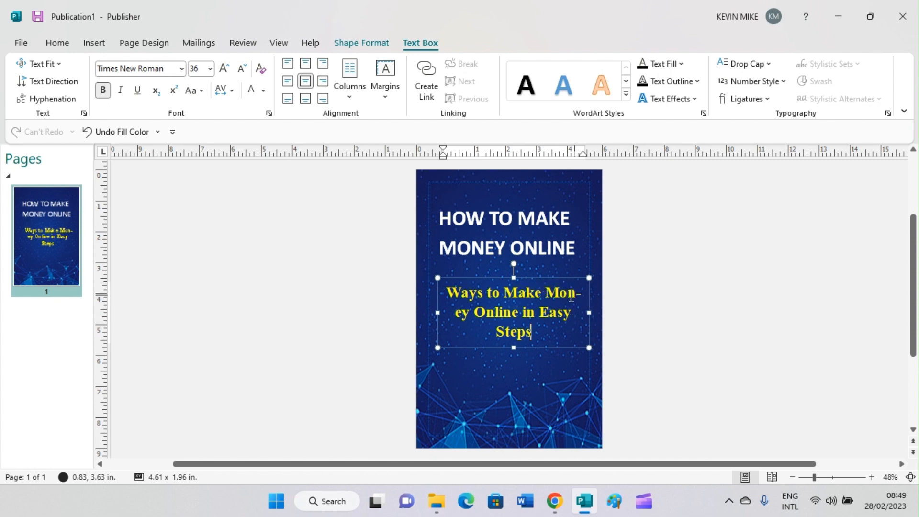
{"action": "left_click", "coordinate": [53, 98]}
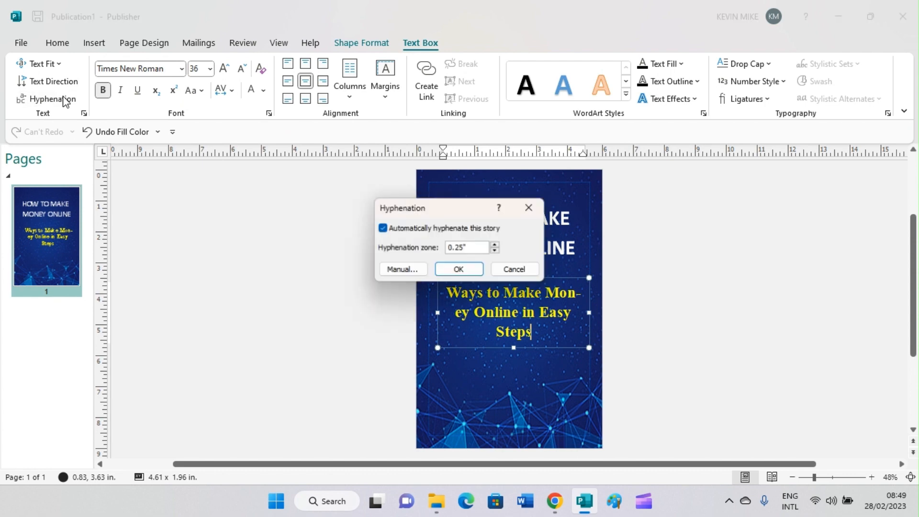
{"action": "left_click", "coordinate": [383, 228]}
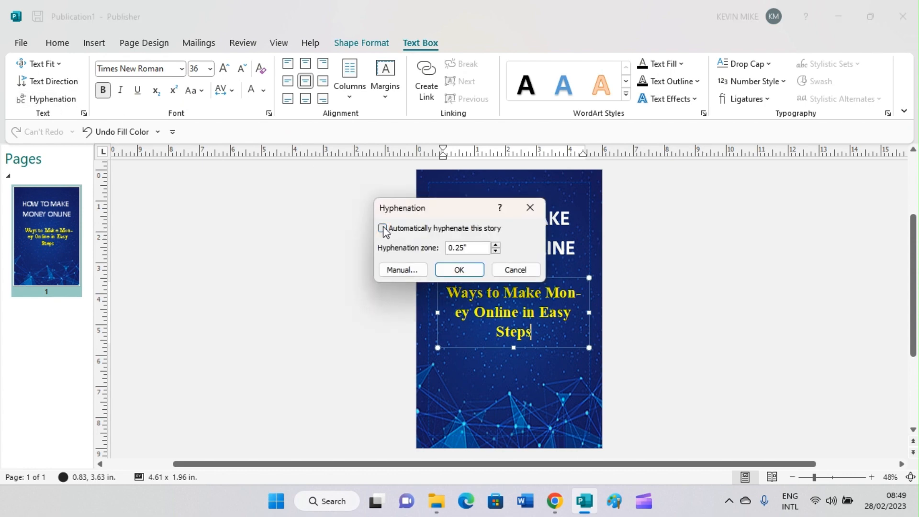
{"action": "left_click", "coordinate": [461, 269]}
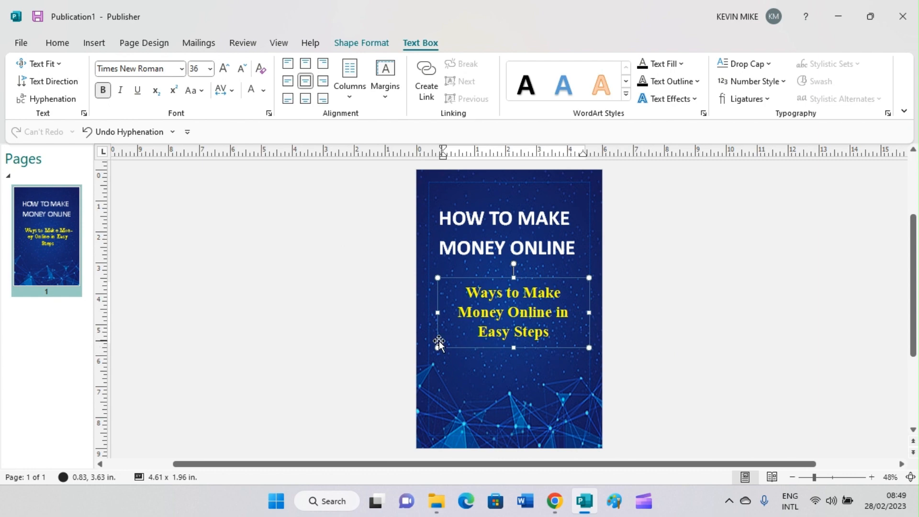
{"action": "left_click", "coordinate": [532, 393]}
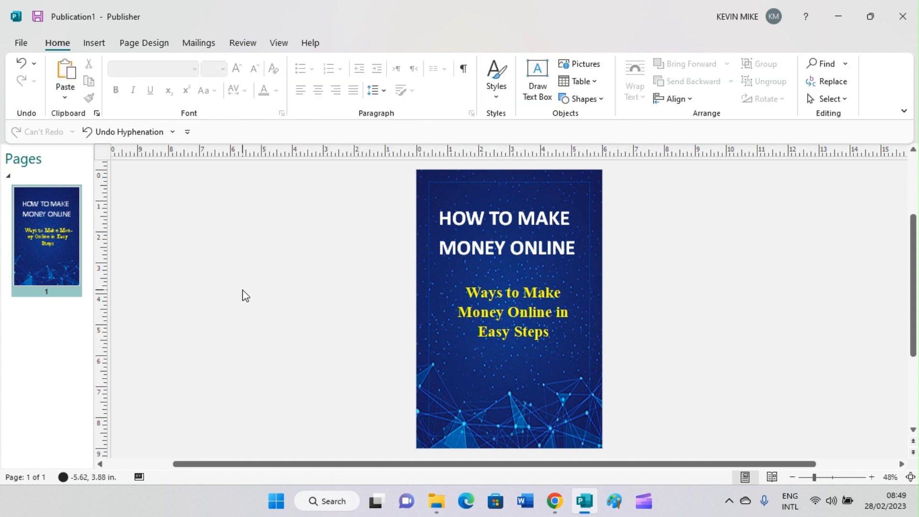
Move the subtitle text box up so it sits directly beneath the title, then deselect it.
{"action": "left_click", "coordinate": [441, 287]}
{"action": "left_click_drag", "start_coordinate": [441, 287], "coordinate": [443, 267]}
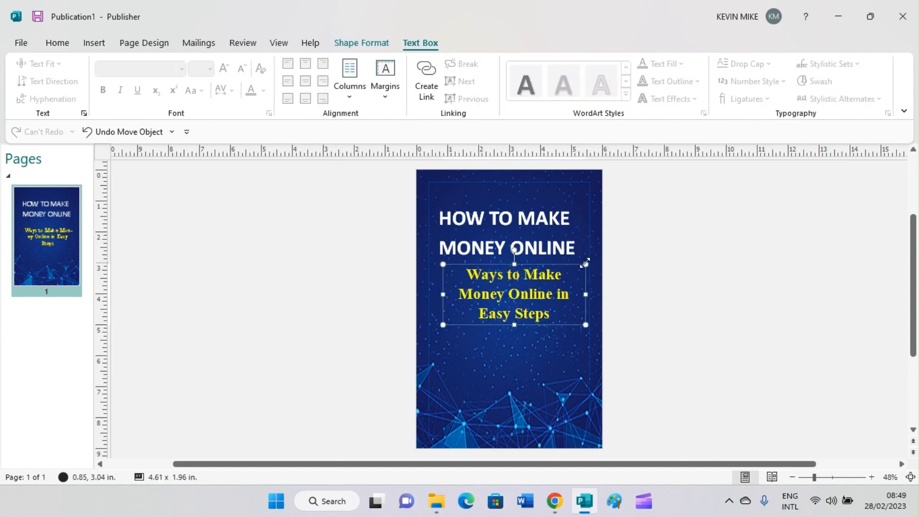
{"action": "left_click", "coordinate": [646, 275]}
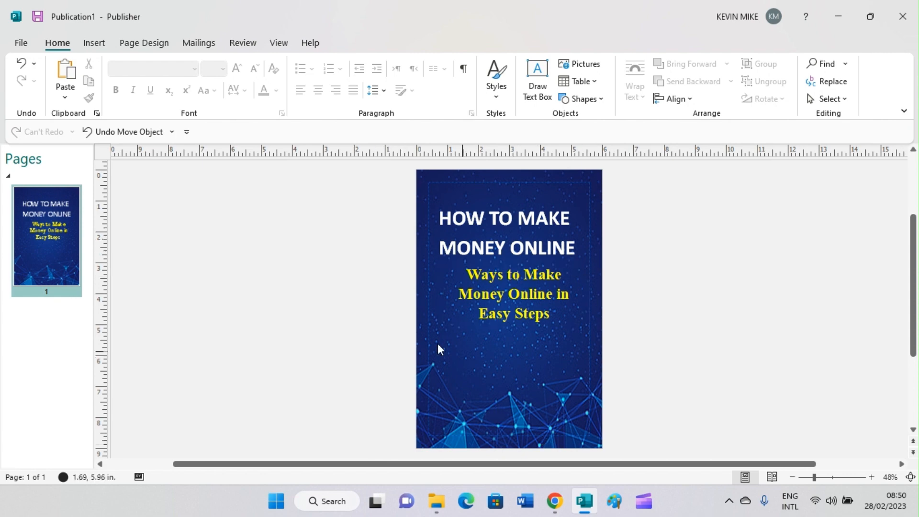
Draw a text box about 4.58 x 1.15 inches near the bottom of the cover and set its font size to 48.
{"action": "left_click", "coordinate": [91, 43]}
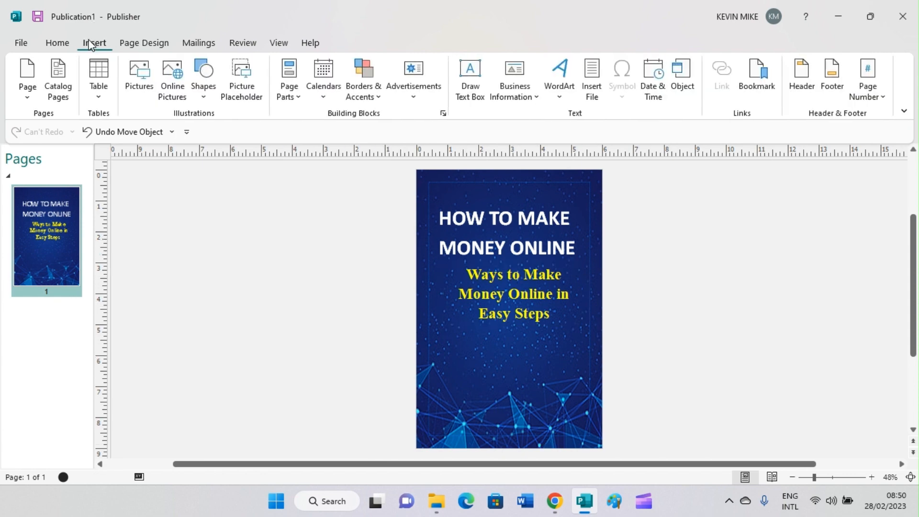
{"action": "left_click", "coordinate": [470, 69]}
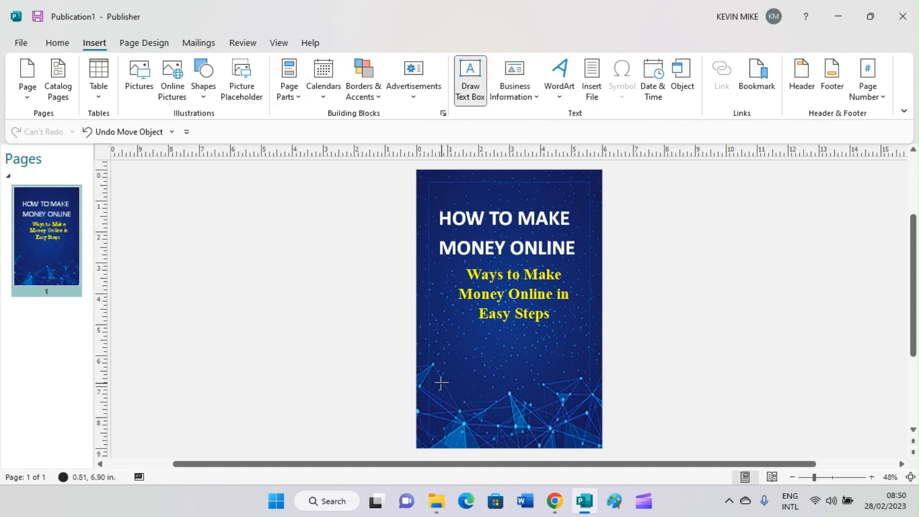
{"action": "mouse_move", "coordinate": [441, 383]}
{"action": "left_mouse_down"}
{"action": "mouse_move", "coordinate": [550, 420]}
{"action": "mouse_move", "coordinate": [584, 420]}
{"action": "left_mouse_up"}
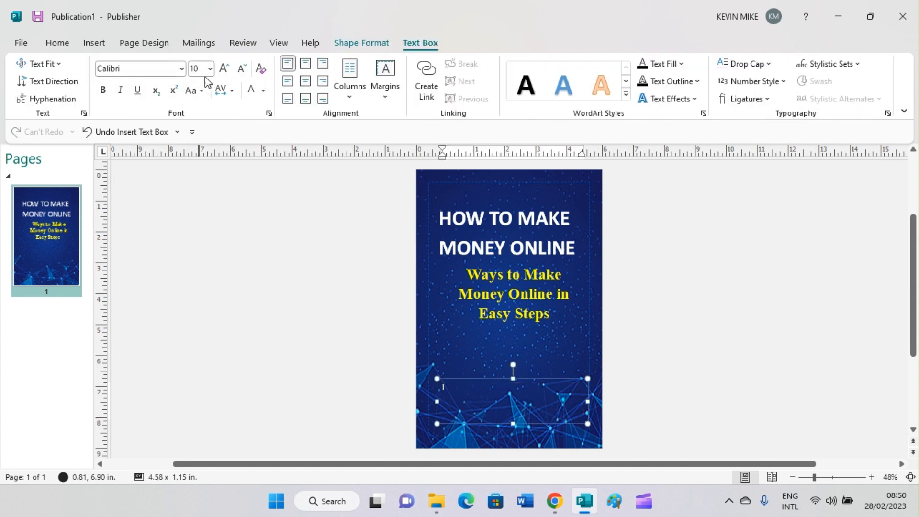
{"action": "left_click", "coordinate": [210, 68]}
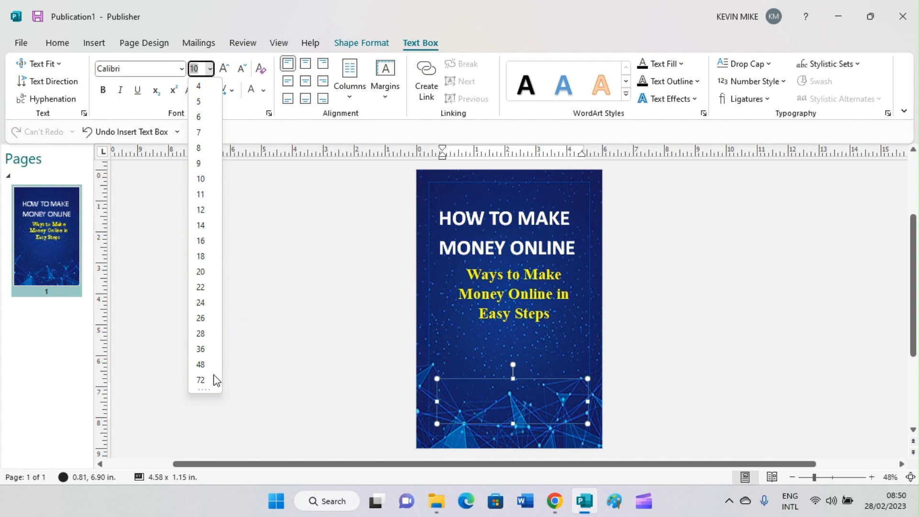
{"action": "left_click", "coordinate": [202, 365]}
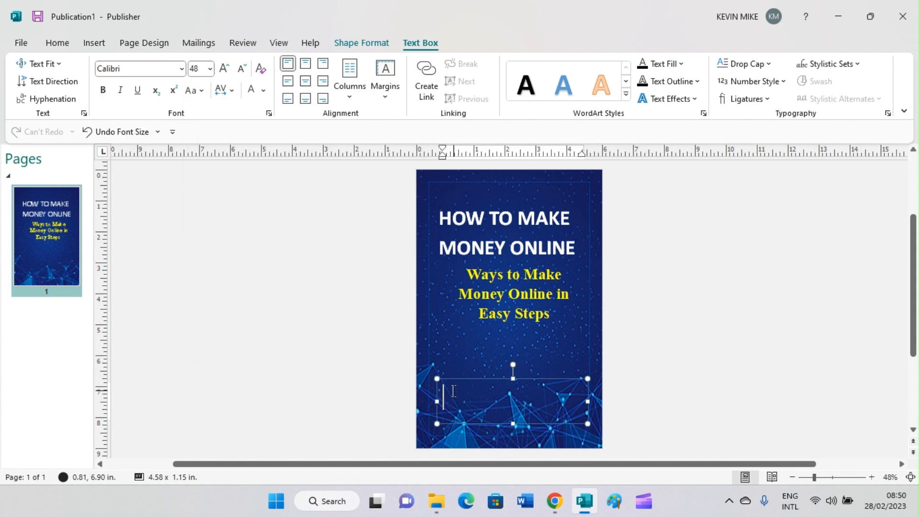
Enter the author's name in capital letters in the new text box near the bottom of the cover.
{"action": "key", "text": "Caps_Lock"}
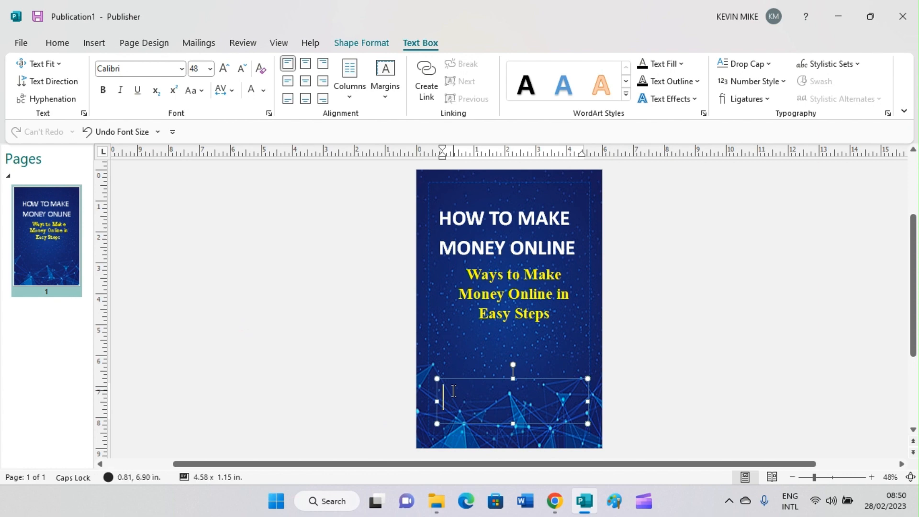
{"action": "type", "text": "C"}
{"action": "type", "text": "ODWI"}
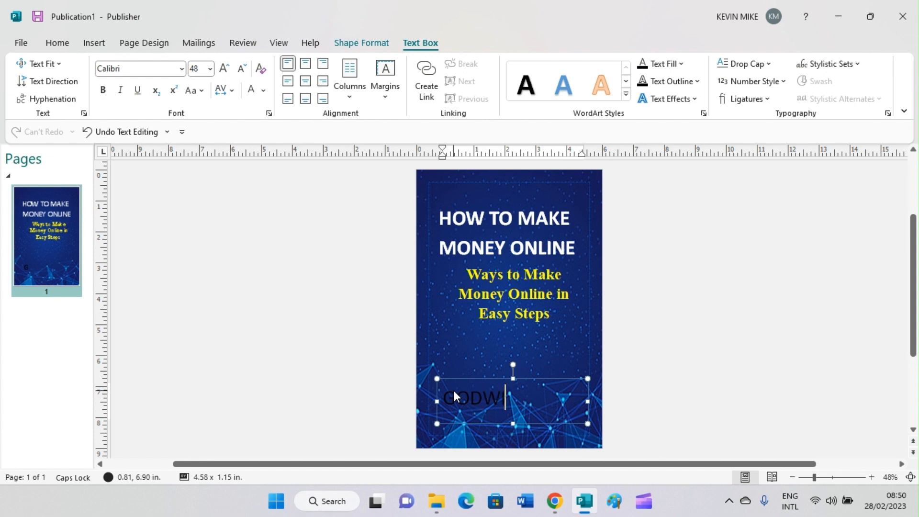
{"action": "type", "text": "N TECH"}
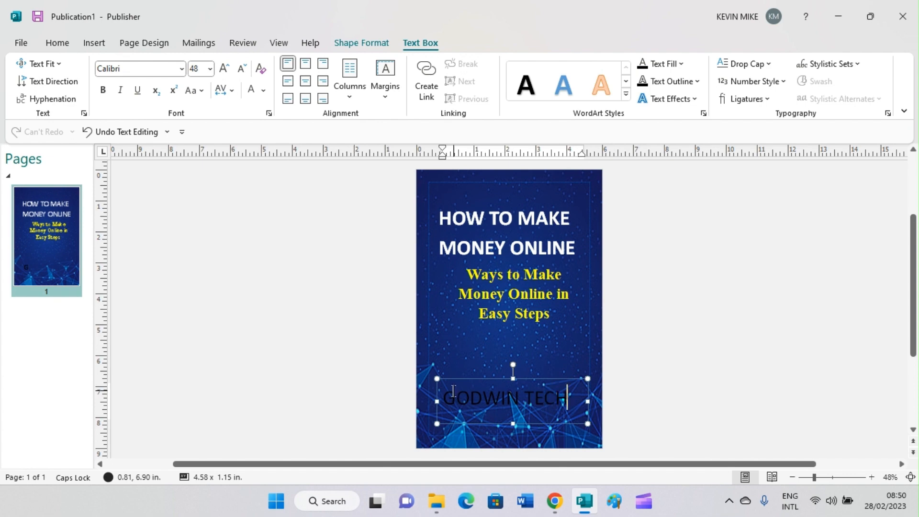
Change the font of the whole author name to Bodoni MT Black.
{"action": "key", "text": "ctrl+a"}
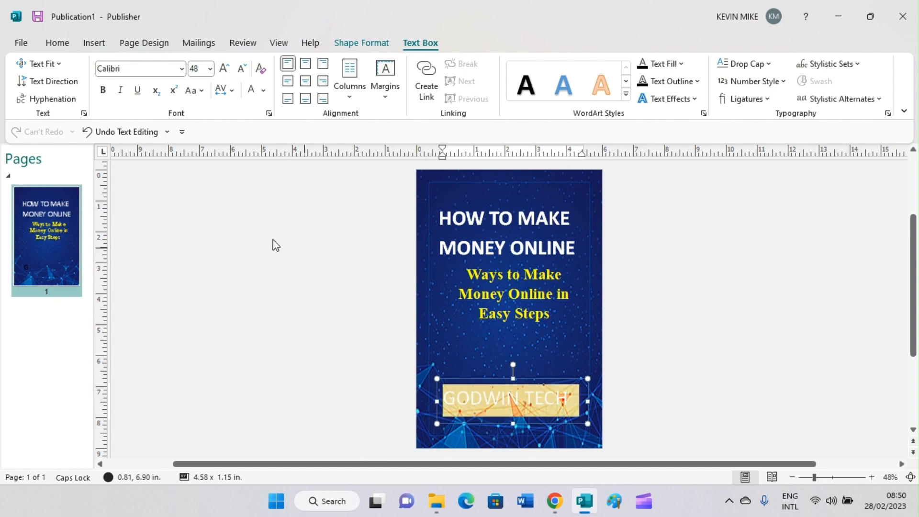
{"action": "left_click", "coordinate": [182, 69]}
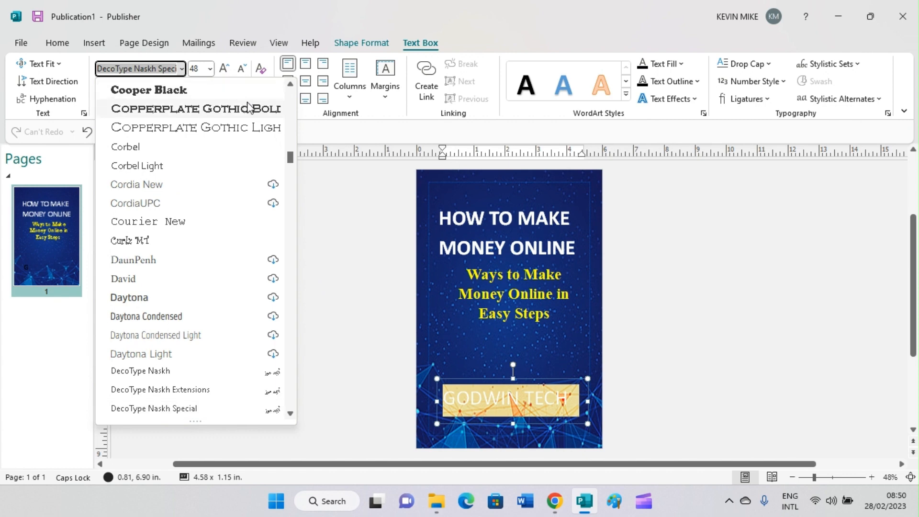
{"action": "scroll", "coordinate": [247, 108], "scroll_direction": "up", "scroll_amount": 10}
{"action": "scroll", "coordinate": [247, 108], "scroll_direction": "up", "scroll_amount": 15}
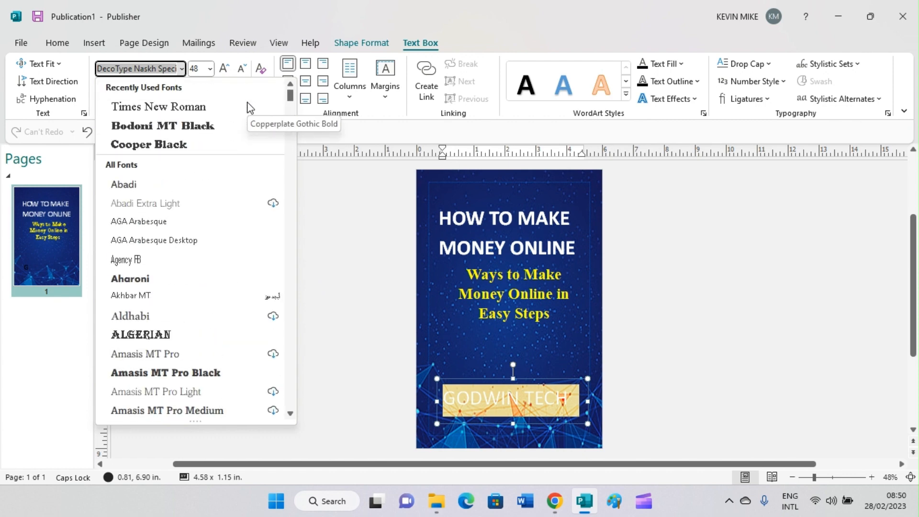
{"action": "left_click", "coordinate": [160, 127]}
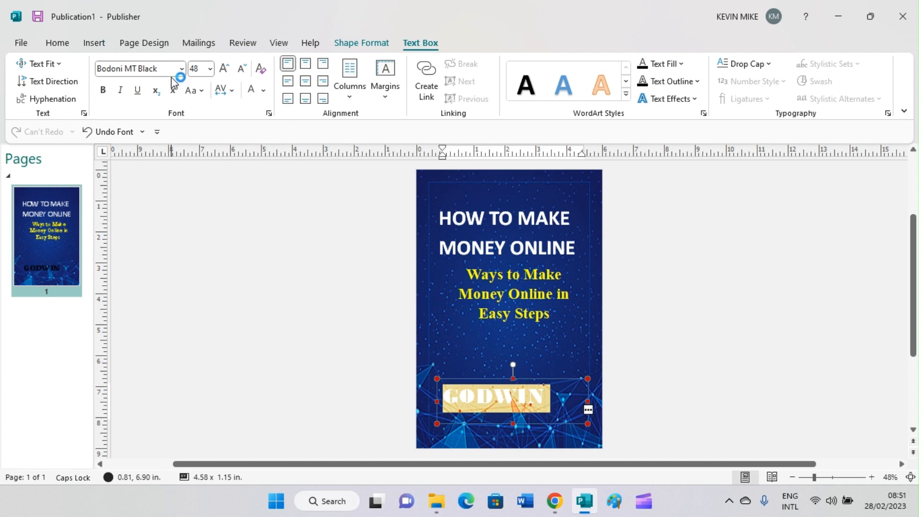
Reduce the font size of the whole author name near the bottom of the cover to 38.
{"action": "left_click", "coordinate": [201, 69]}
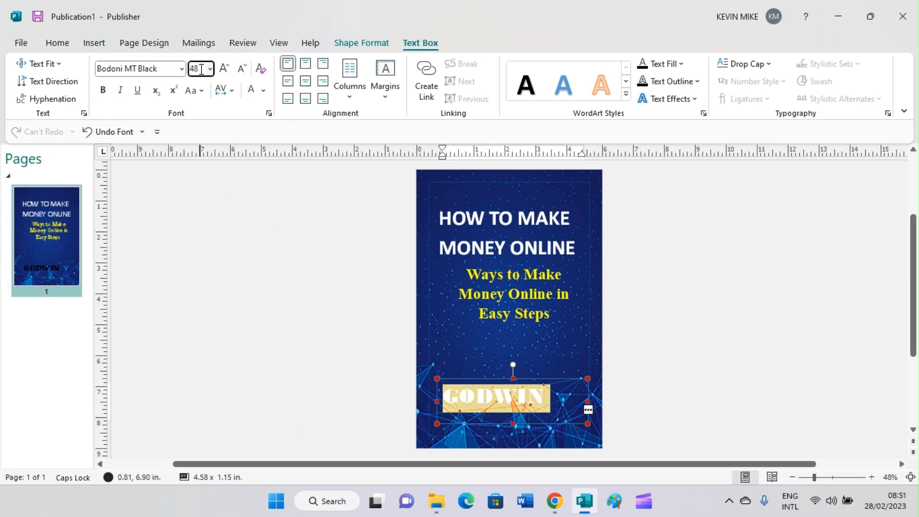
{"action": "type", "text": "42"}
{"action": "key", "text": "Return"}
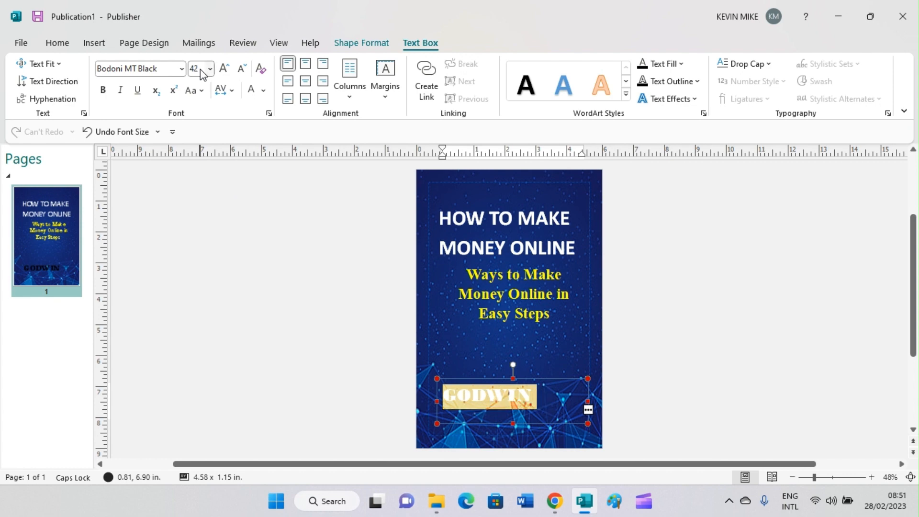
{"action": "left_click", "coordinate": [200, 71]}
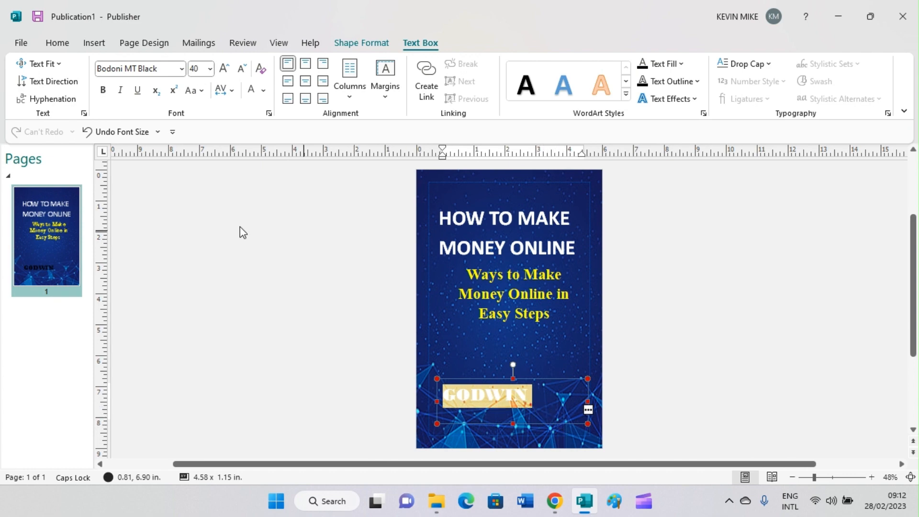
{"action": "left_click", "coordinate": [200, 70]}
{"action": "left_click", "coordinate": [200, 69]}
{"action": "key", "text": "BackSpace"}
{"action": "type", "text": "38"}
{"action": "key", "text": "Return"}
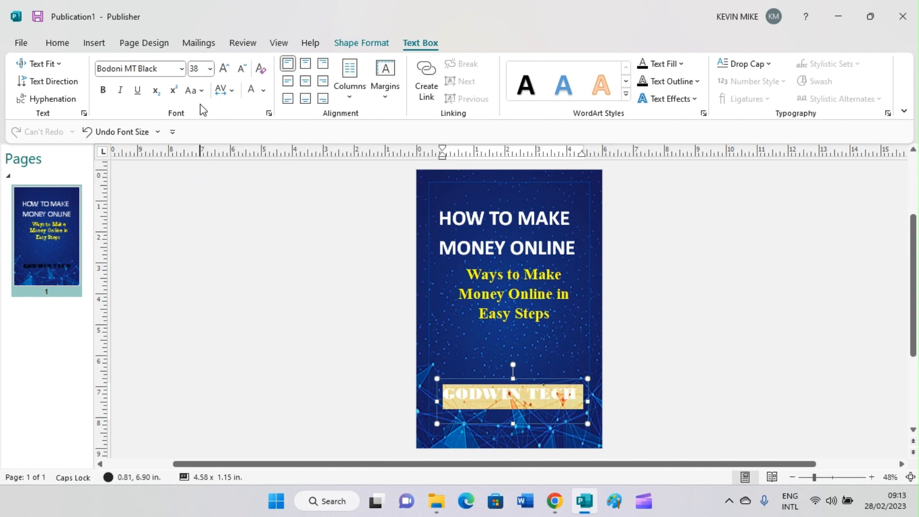
Shorten the author name's text box from its lower edge to about 4.59 x 0.87 inches.
{"action": "left_click", "coordinate": [627, 393]}
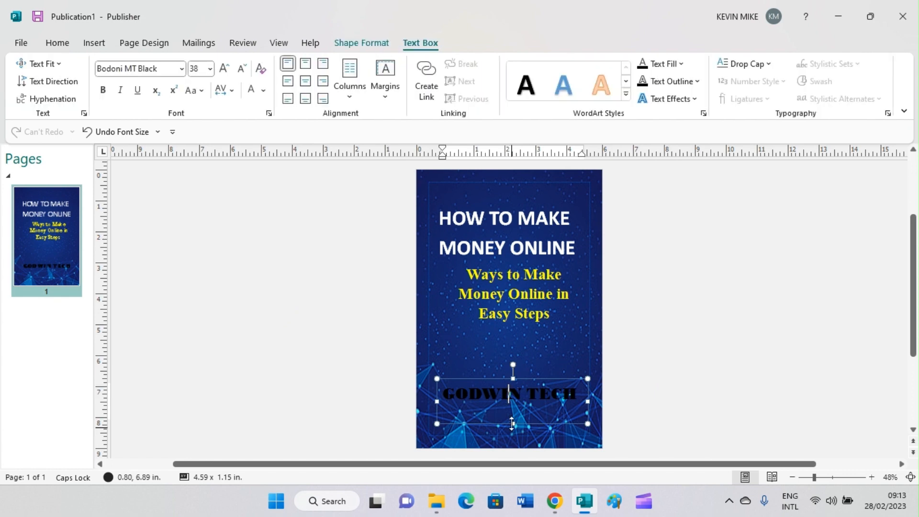
{"action": "left_click_drag", "start_coordinate": [512, 423], "coordinate": [512, 413]}
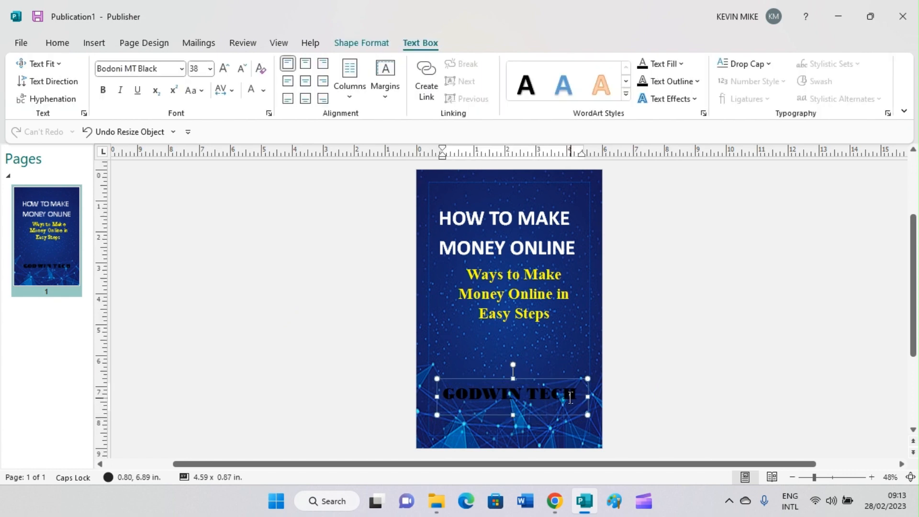
{"action": "left_click", "coordinate": [583, 399]}
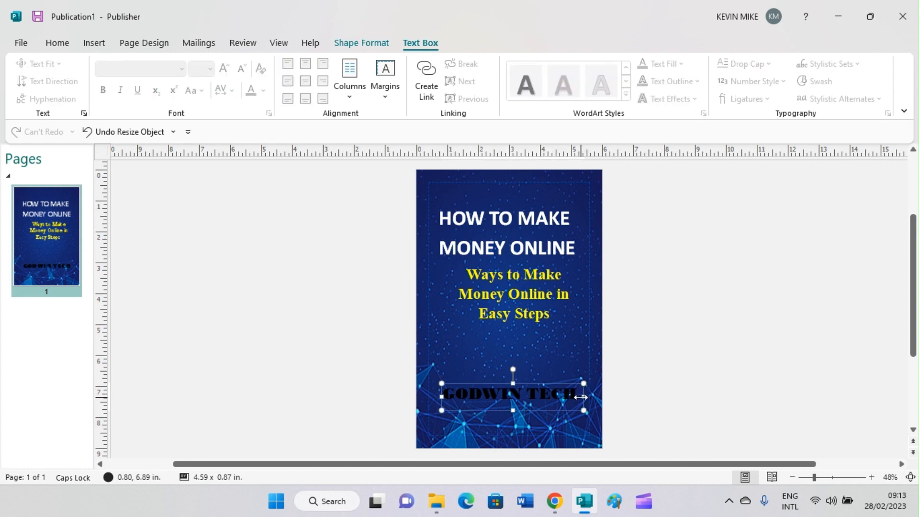
Change the font colour of the whole author name to white and deselect the text box.
{"action": "left_click", "coordinate": [547, 392]}
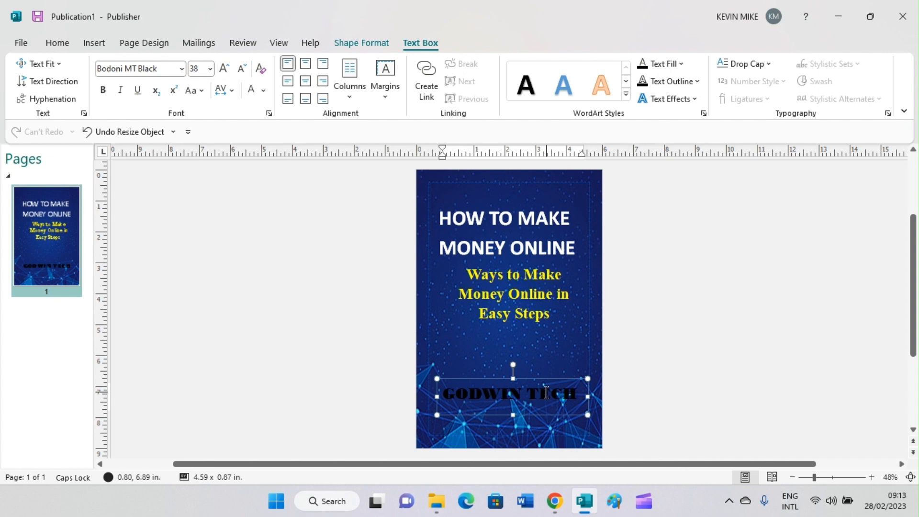
{"action": "key", "text": "ctrl+a"}
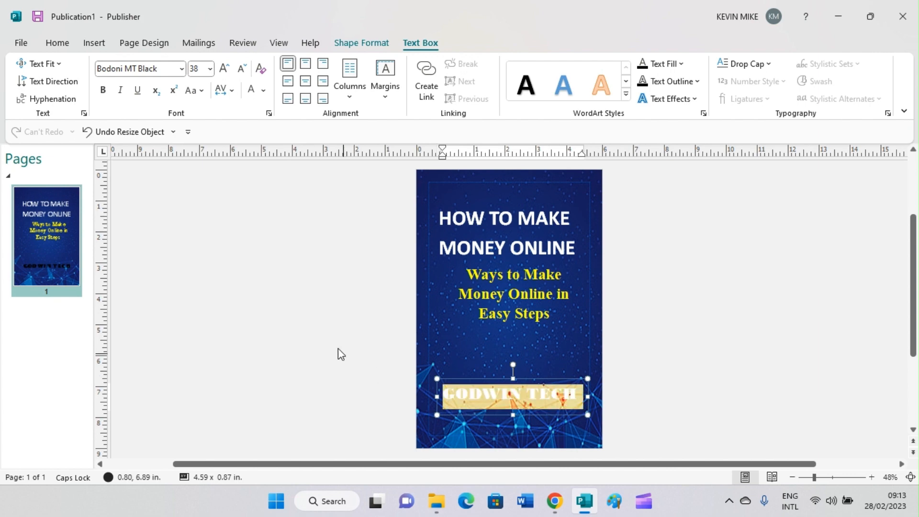
{"action": "left_click", "coordinate": [265, 90]}
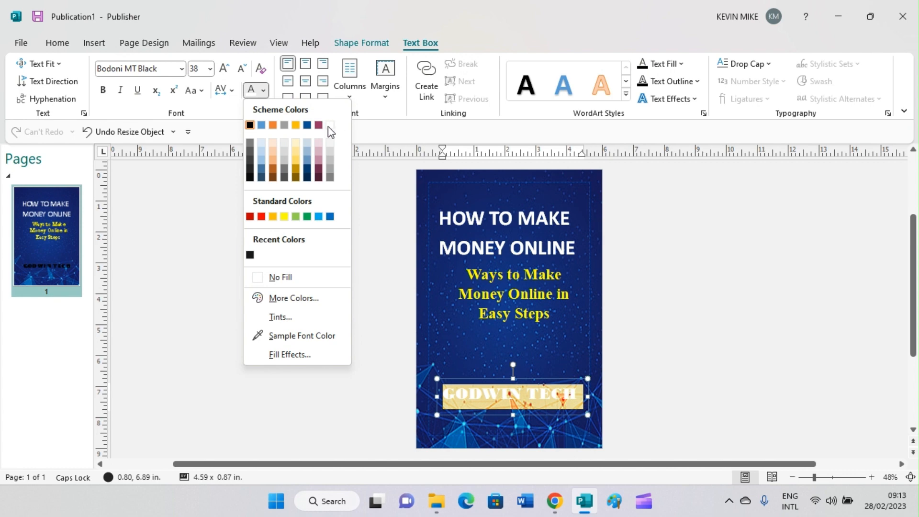
{"action": "left_click", "coordinate": [330, 126]}
{"action": "left_click", "coordinate": [640, 331]}
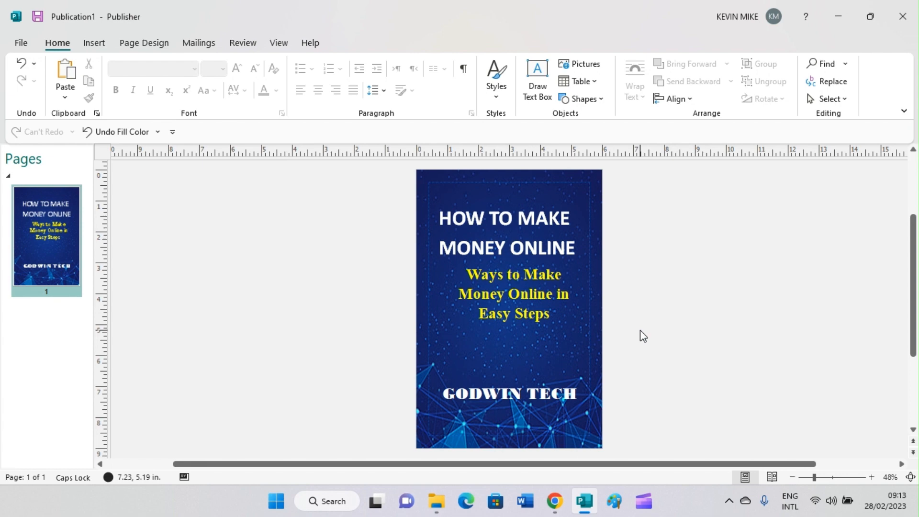
Start saving the cover as a new file in the PUBLISHER BACKGROUND IMAGES folder.
{"action": "left_click", "coordinate": [21, 43]}
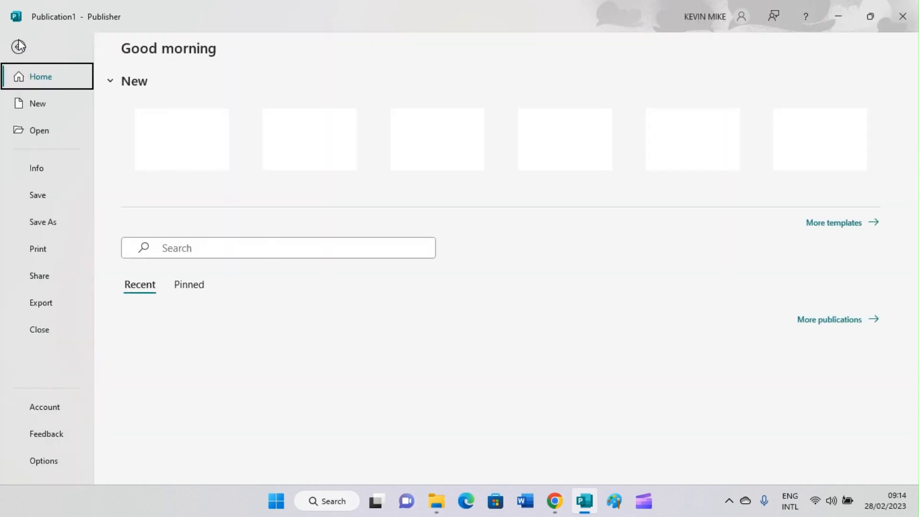
{"action": "left_click", "coordinate": [43, 223]}
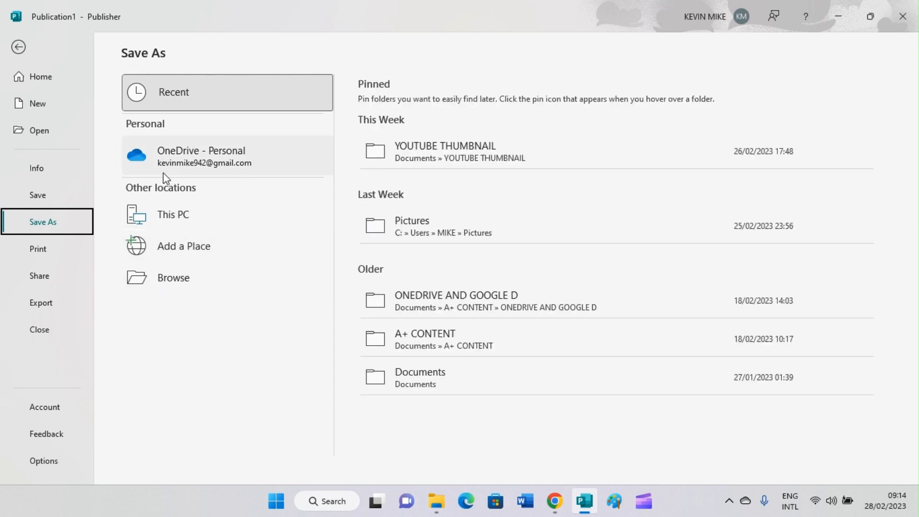
{"action": "left_click", "coordinate": [214, 280]}
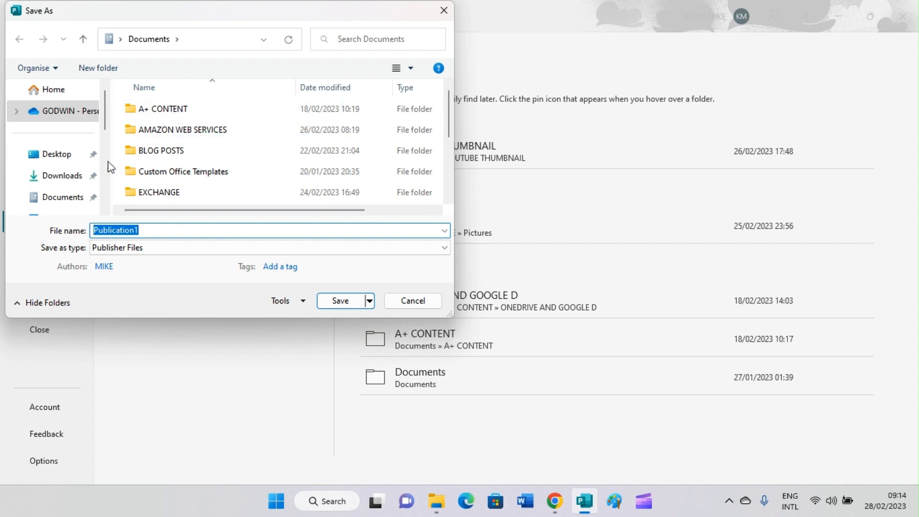
{"action": "scroll", "coordinate": [72, 170], "scroll_direction": "down", "scroll_amount": 8}
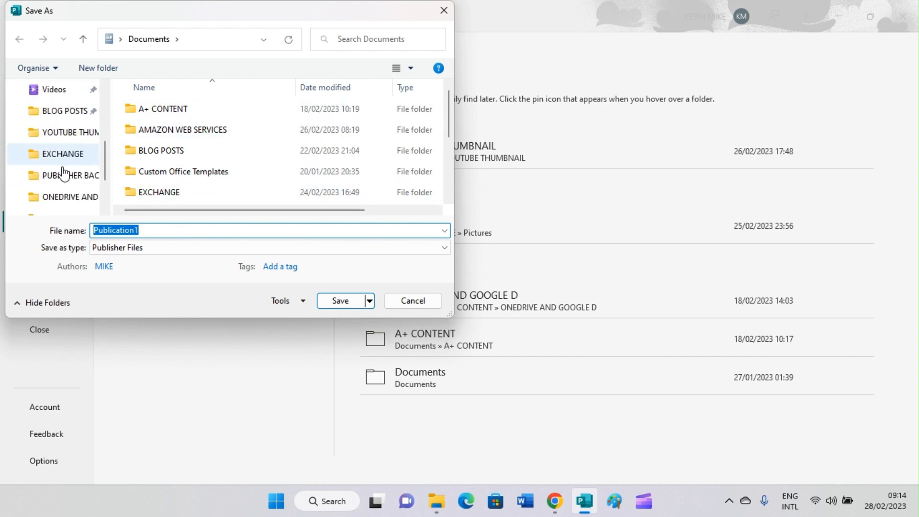
{"action": "scroll", "coordinate": [63, 174], "scroll_direction": "up", "scroll_amount": 4}
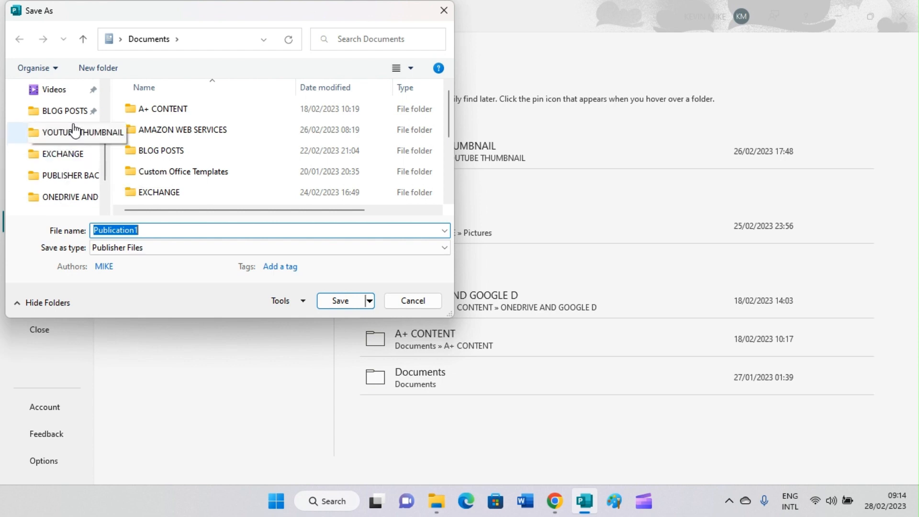
{"action": "left_click", "coordinate": [69, 176]}
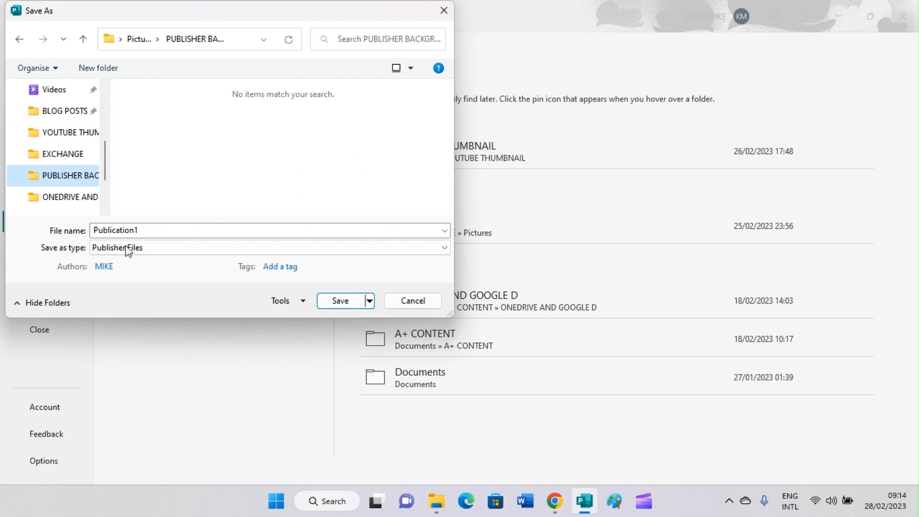
Name the file COVERD, set its type to JPEG File Interchange Format and save it.
{"action": "left_click", "coordinate": [168, 225]}
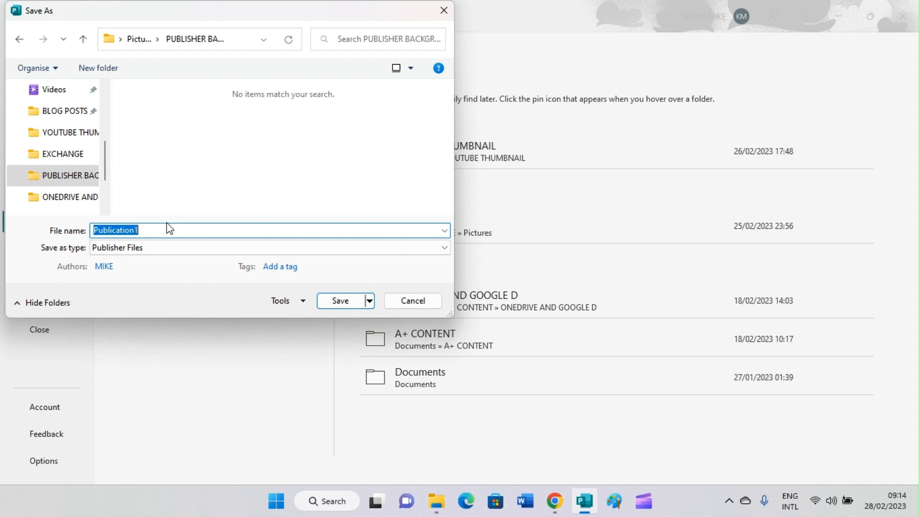
{"action": "type", "text": "C"}
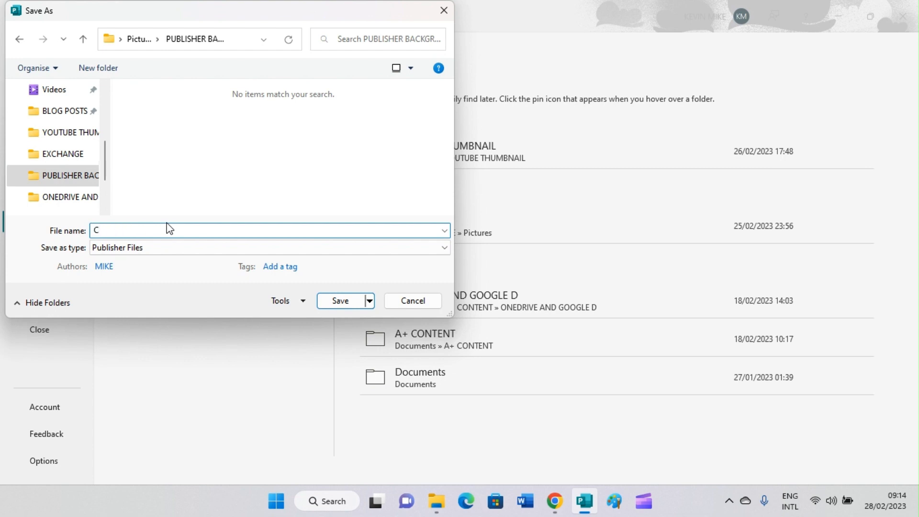
{"action": "type", "text": "OVERD"}
{"action": "left_click", "coordinate": [243, 248]}
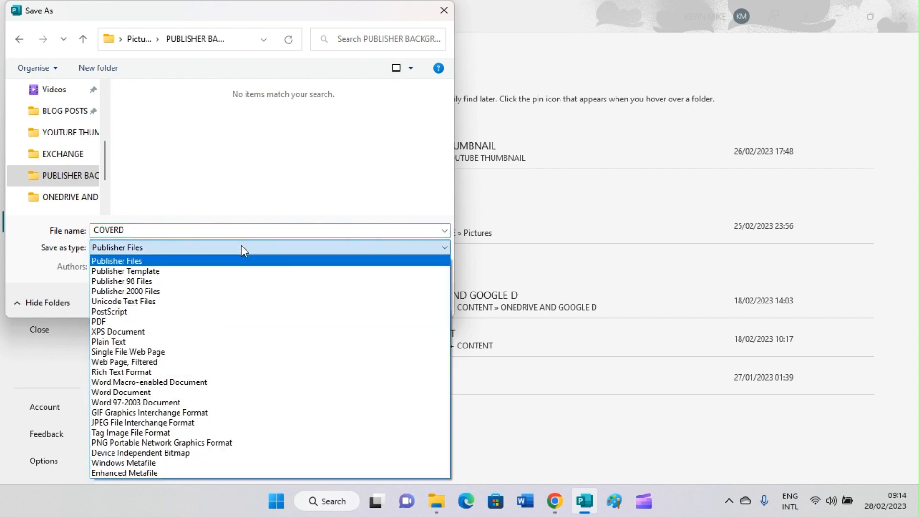
{"action": "left_click", "coordinate": [138, 423]}
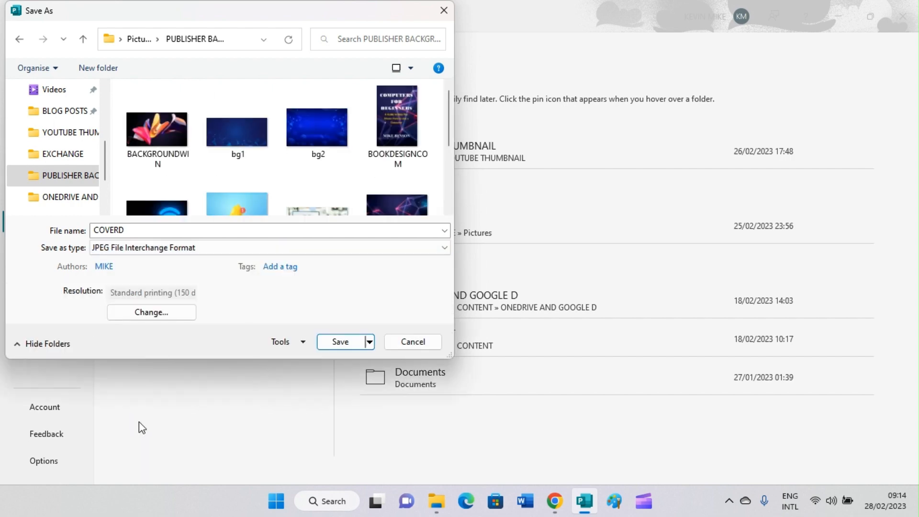
{"action": "left_click", "coordinate": [337, 344]}
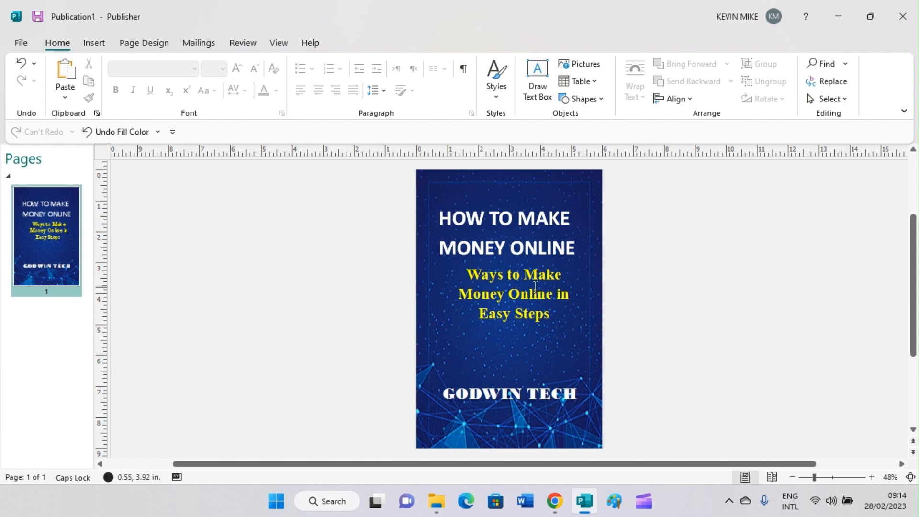
Minimize Publisher, switch to File Explorer and select the COVERD image in the PUBLISHER BACKGROUND IMAGES folder.
{"action": "left_click", "coordinate": [838, 16]}
{"action": "left_click", "coordinate": [841, 10]}
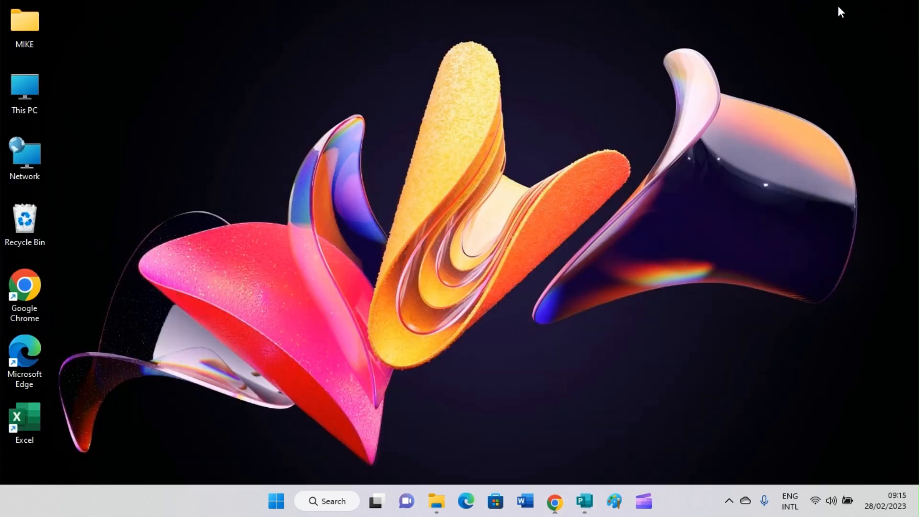
{"action": "mouse_move", "coordinate": [438, 506]}
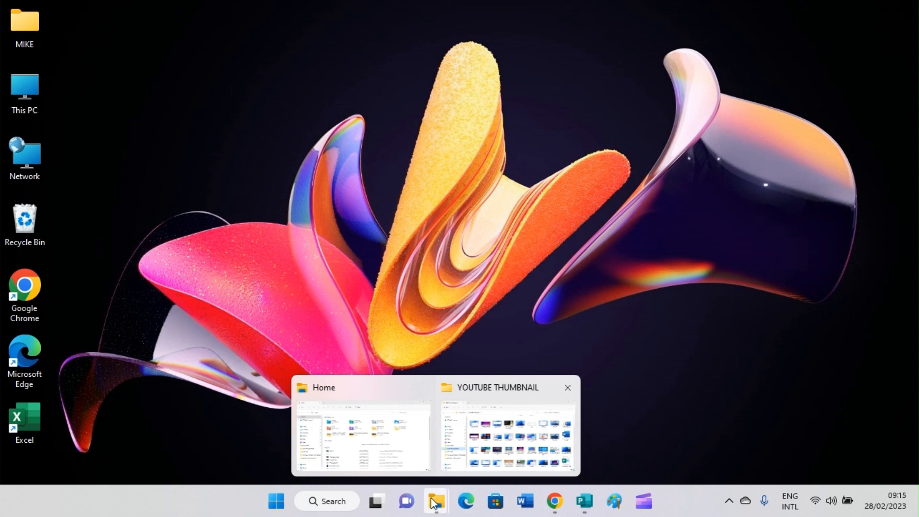
{"action": "left_click", "coordinate": [431, 463]}
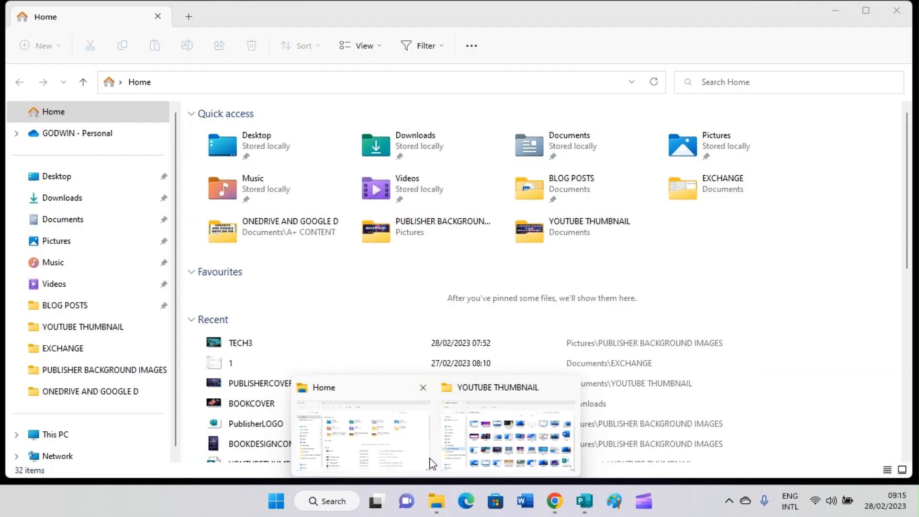
{"action": "left_click", "coordinate": [87, 372]}
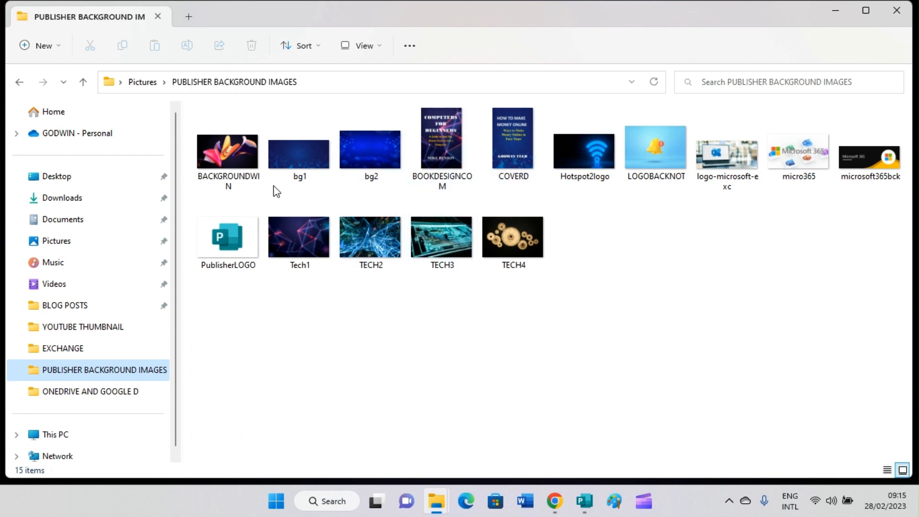
{"action": "left_click", "coordinate": [511, 173]}
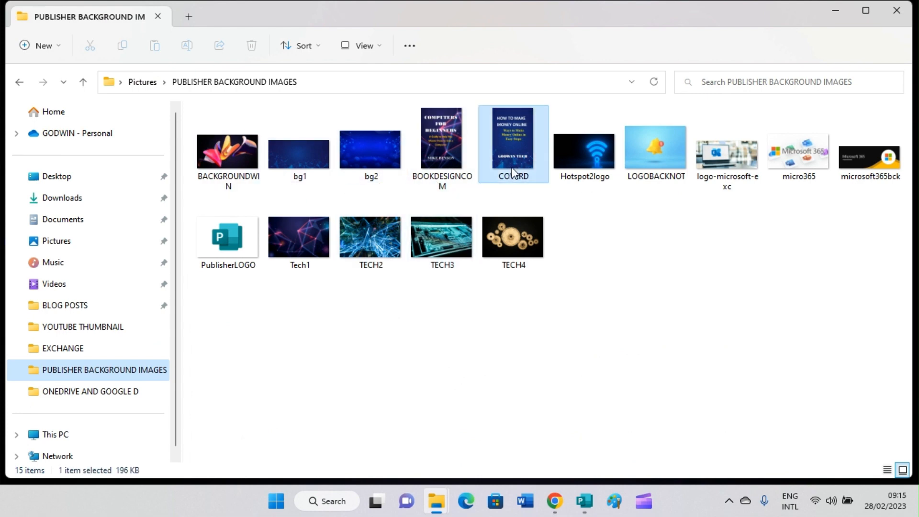